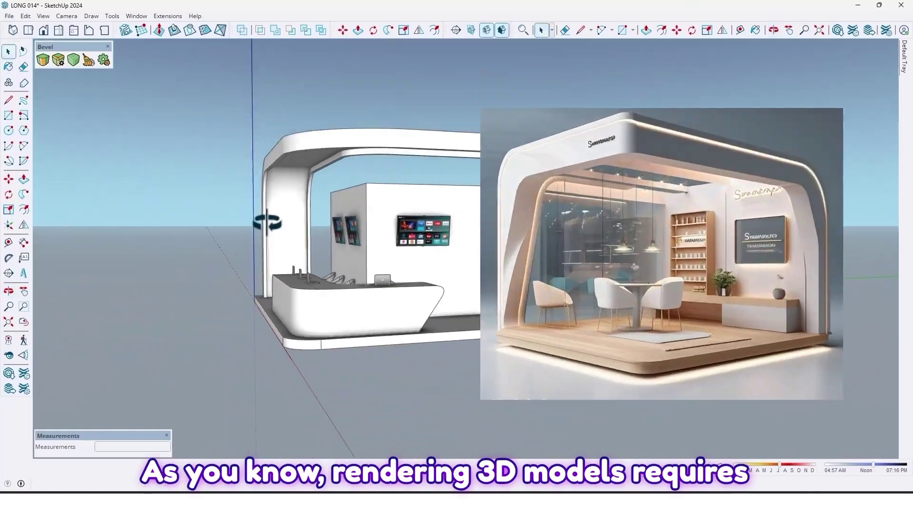
scroll(364, 261, up, 3)
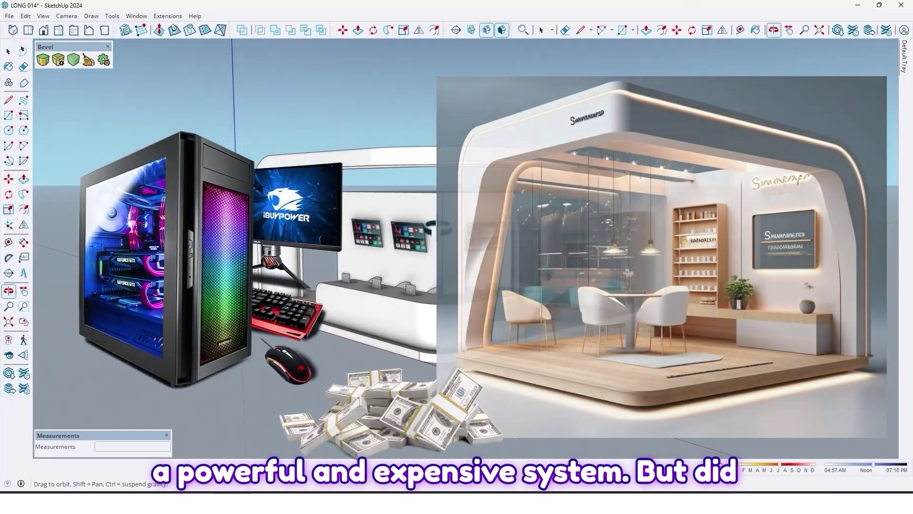
Zoom in and out on the finished exhibition stand model.
scroll(343, 207, down, 3)
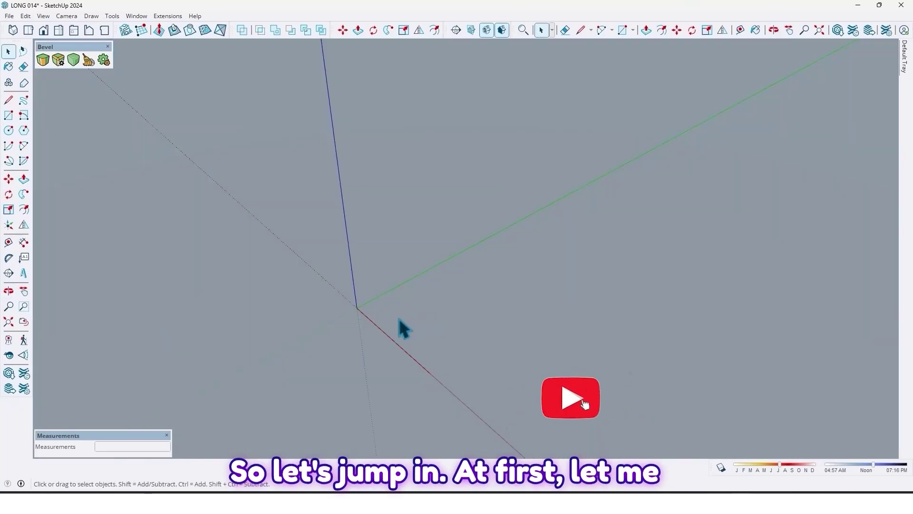
Draw a 40 × 150 cm rectangle starting at the origin.
key(r)
click(357, 308)
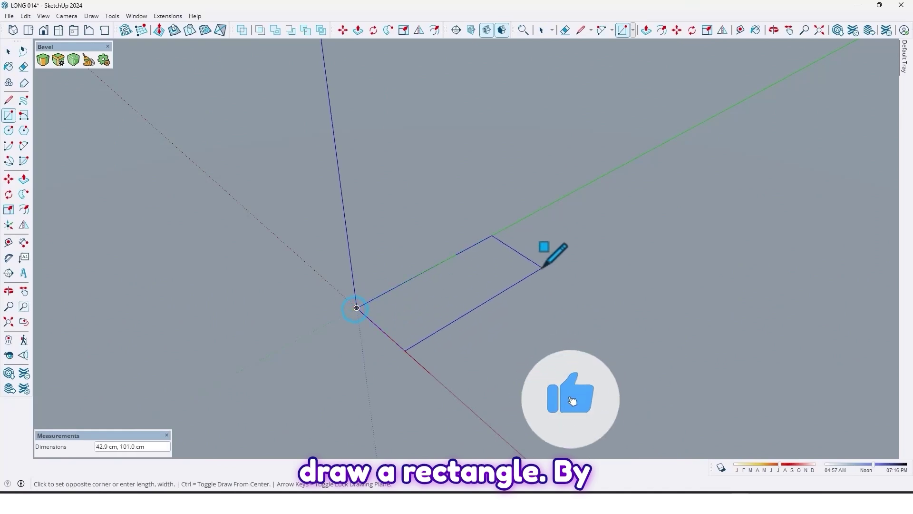
text(40)
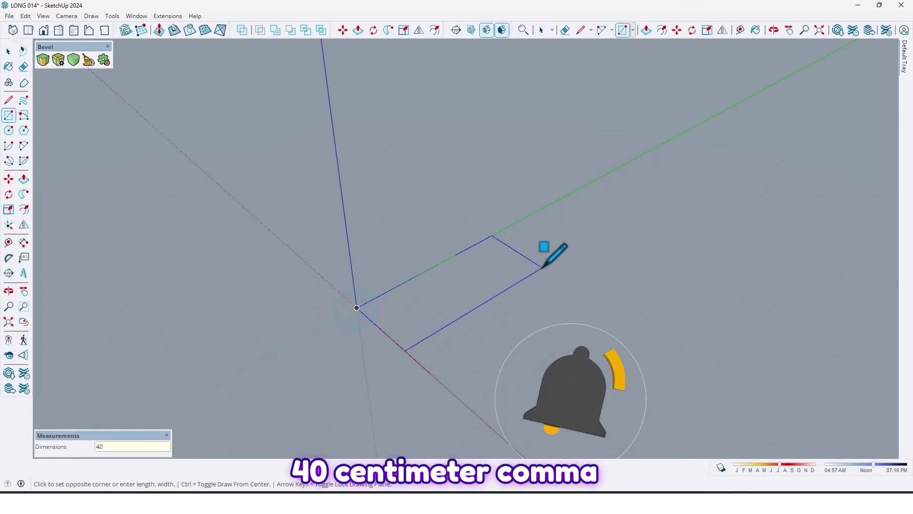
text(,150)
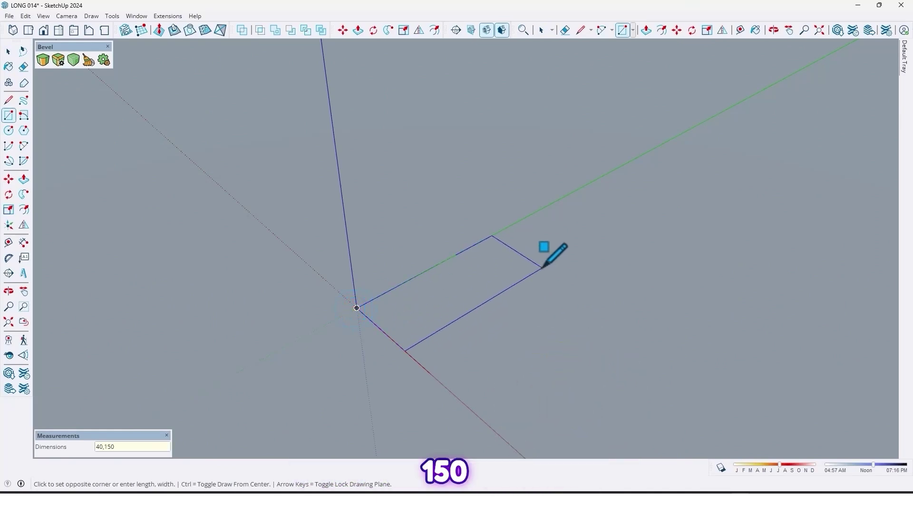
key(Return)
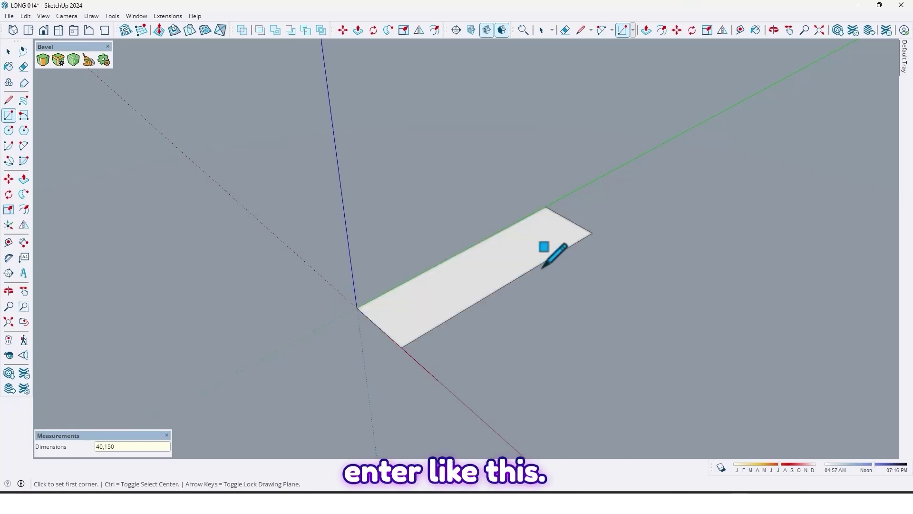
middle_drag(512, 318, 473, 368)
Offset the rectangle's edge 10 cm inward.
key(f)
click(397, 231)
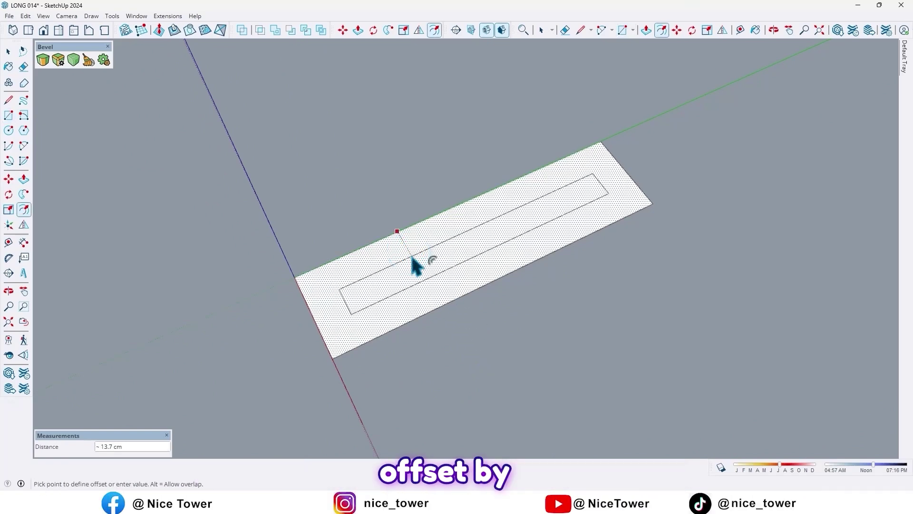
text(10)
key(Return)
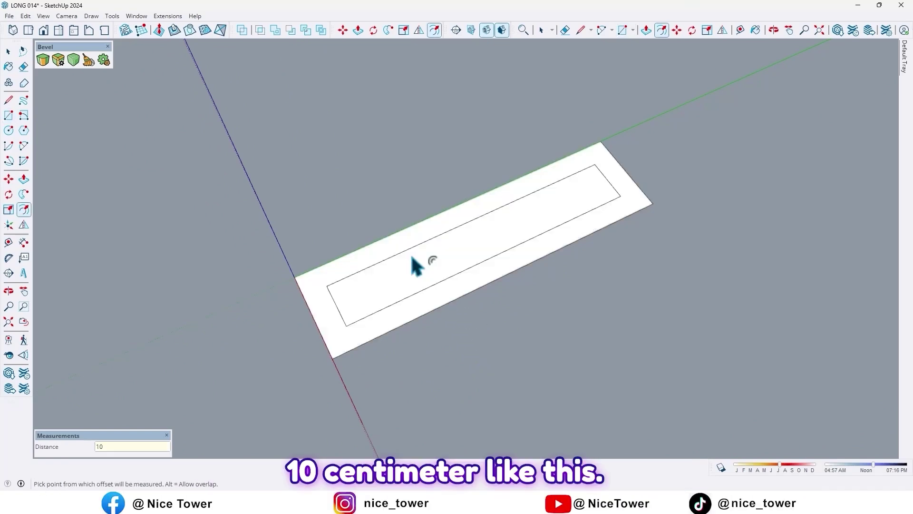
Scale the inner face outward to 1.50, then inward to 0.49.
click(409, 278)
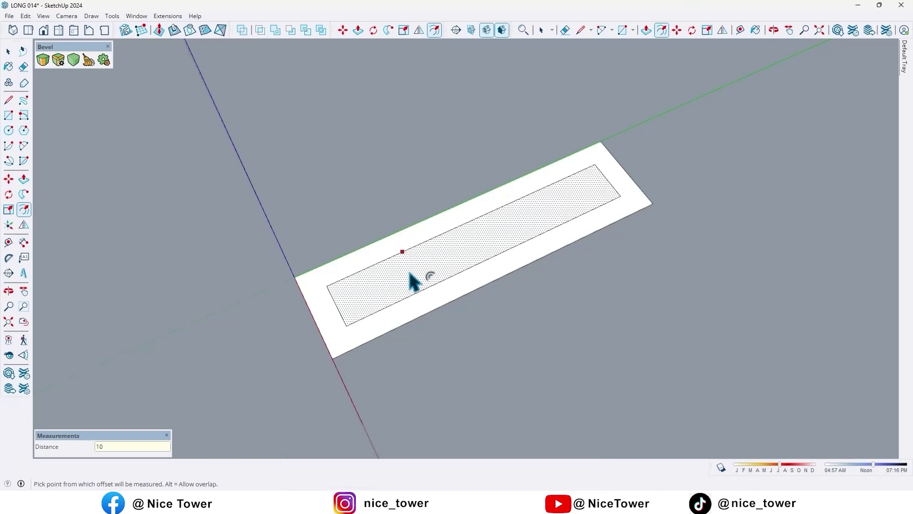
key(space)
click(406, 277)
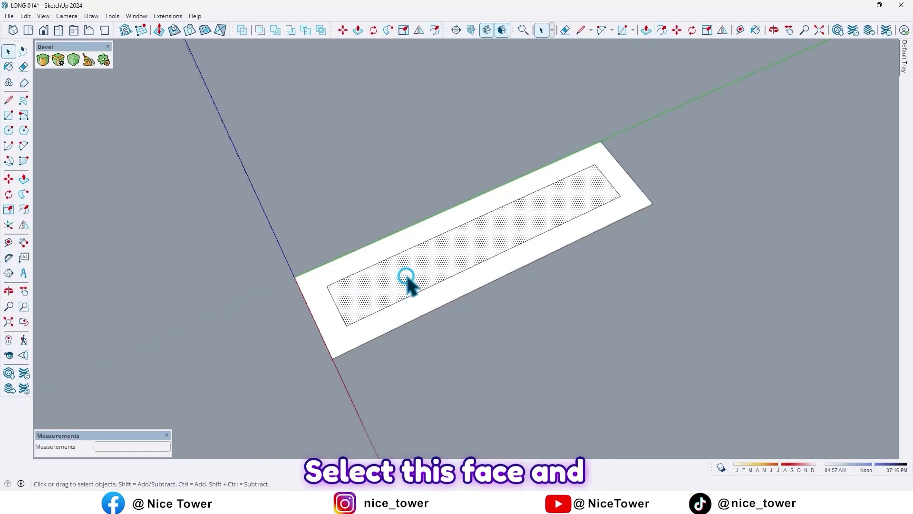
key(s)
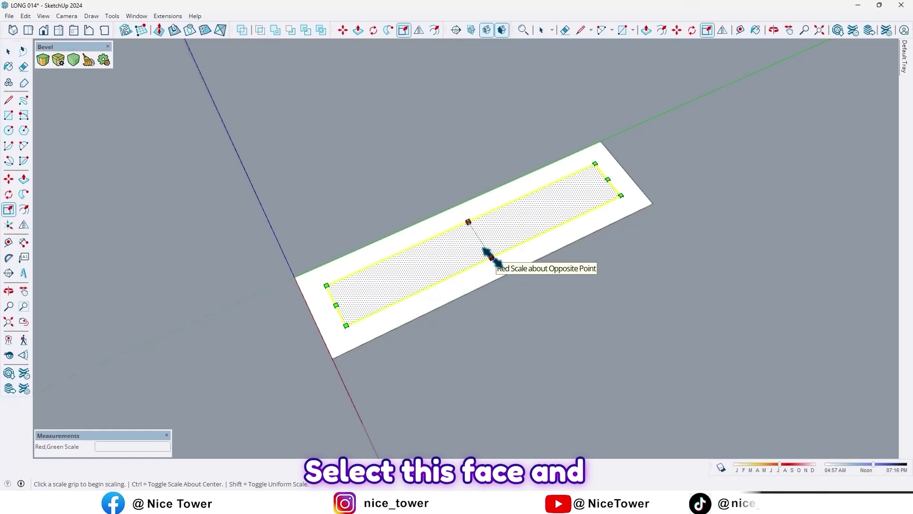
click(493, 260)
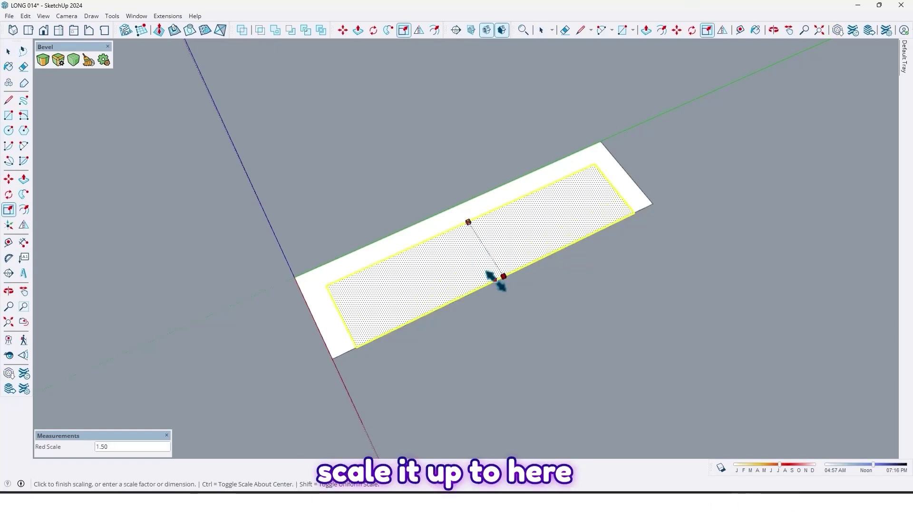
click(495, 280)
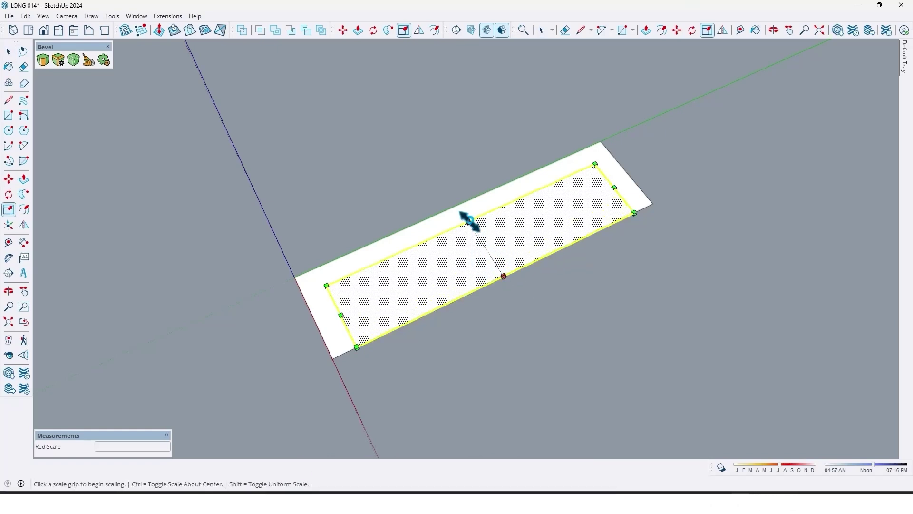
click(468, 221)
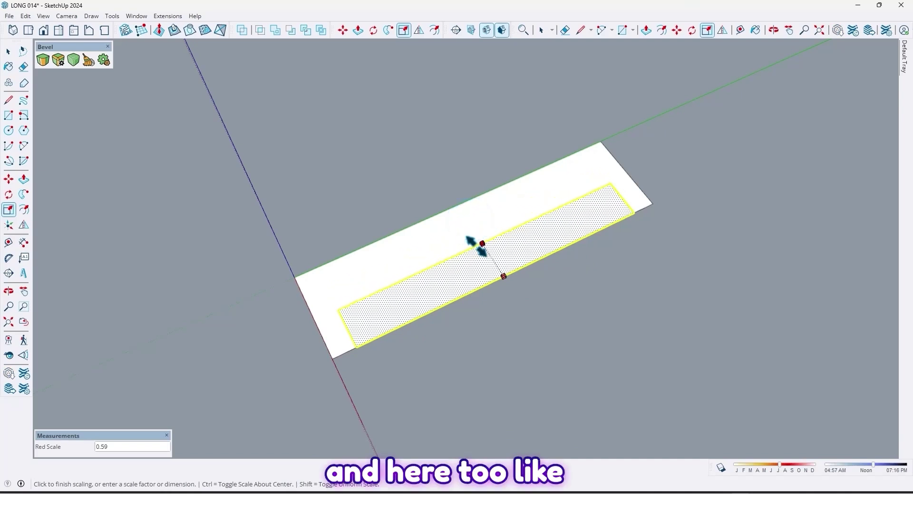
click(471, 243)
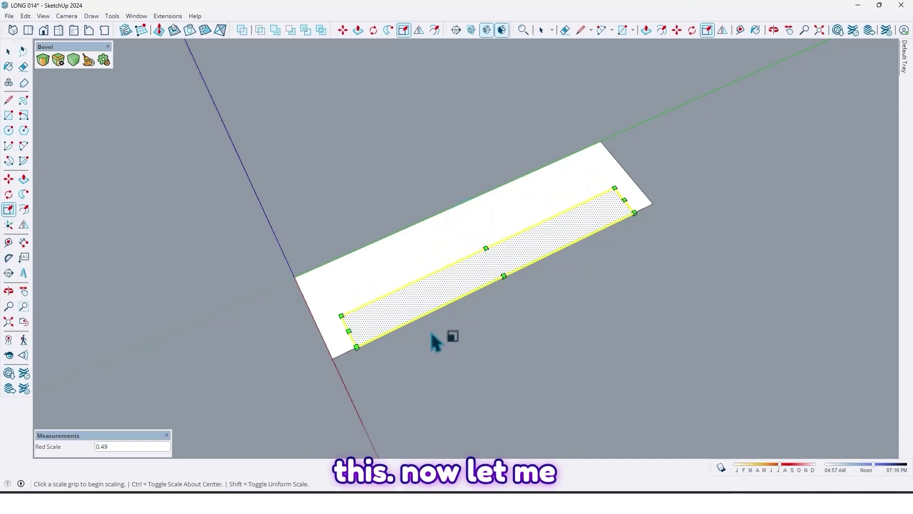
Erase the inner face's lower edge to open the notch into a strip.
key(e)
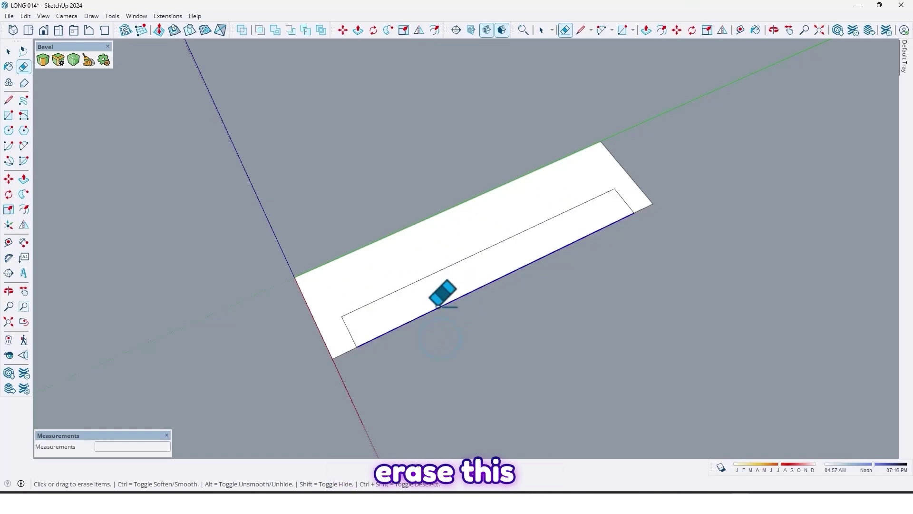
click(436, 309)
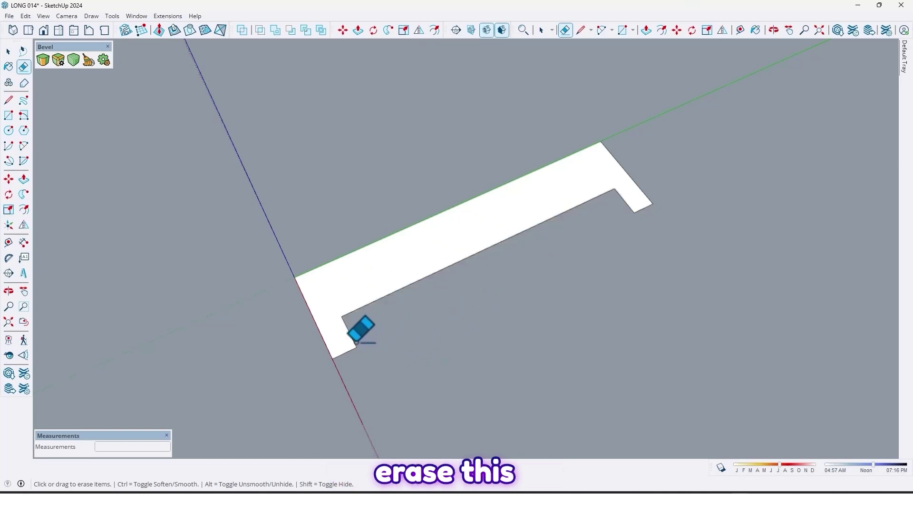
middle_drag(461, 261, 498, 211)
mouse_move(498, 211)
shift+middle_down()
mouse_move(438, 249)
mouse_move(395, 351)
mouse_move(393, 198)
mouse_move(381, 276)
mouse_move(392, 214)
shift+middle_up()
key(space)
scroll(404, 334, up, 2)
Draw a 400 cm vertical line up from the strip's end corner.
key(l)
click(412, 318)
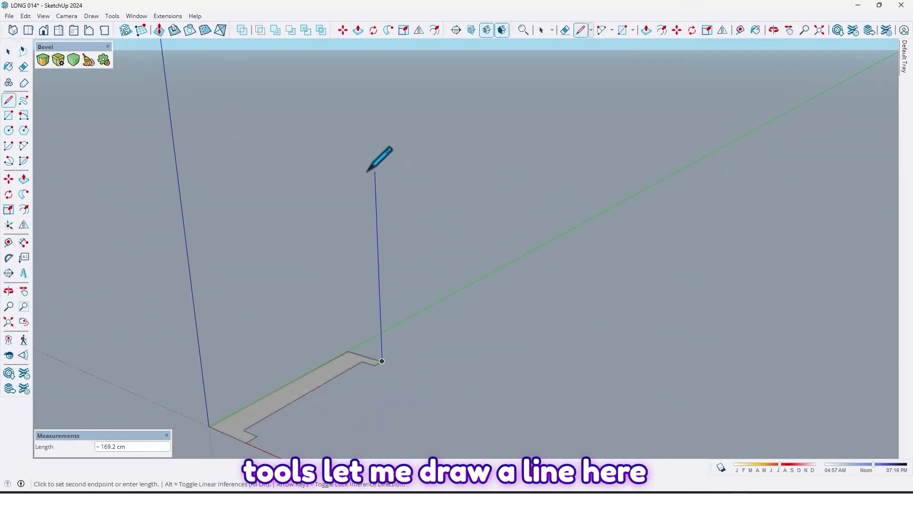
text(400)
key(Return)
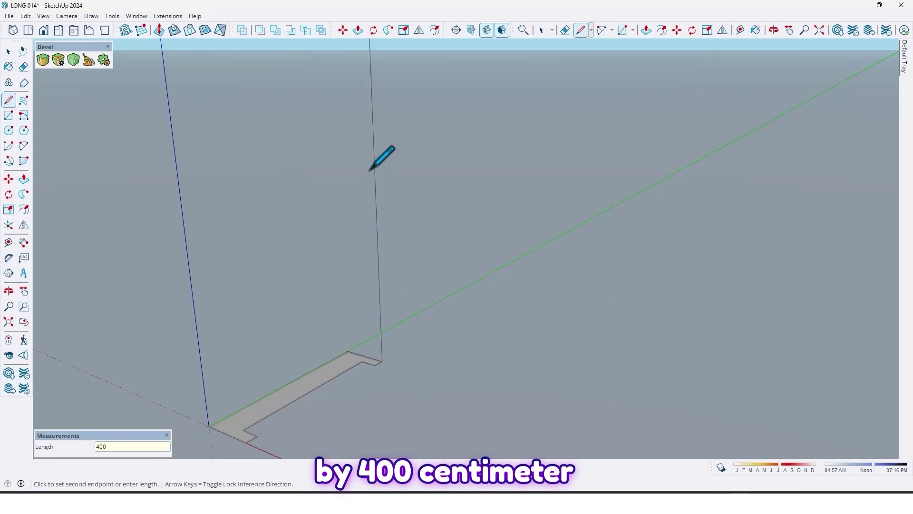
middle_drag(357, 122, 554, 420)
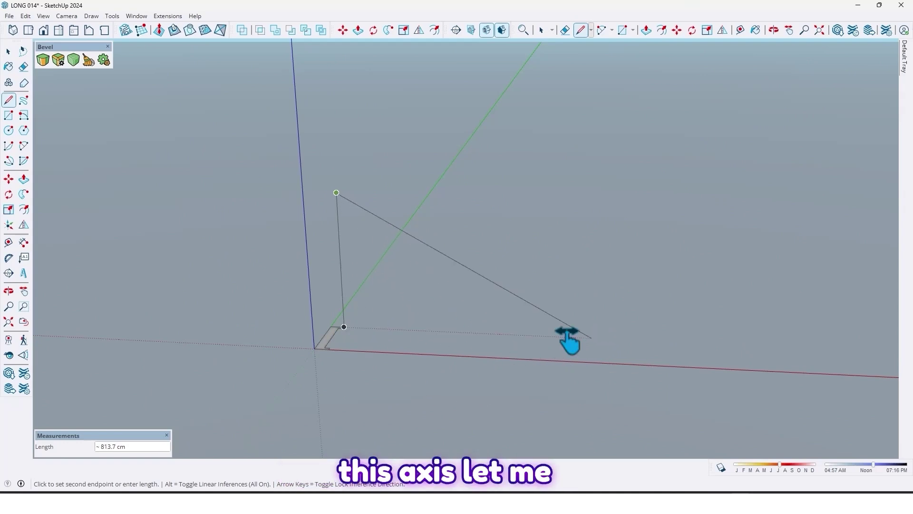
middle_drag(566, 343, 502, 299)
Continue with a 900 cm line along red and a 700 cm line along green.
key(Left)
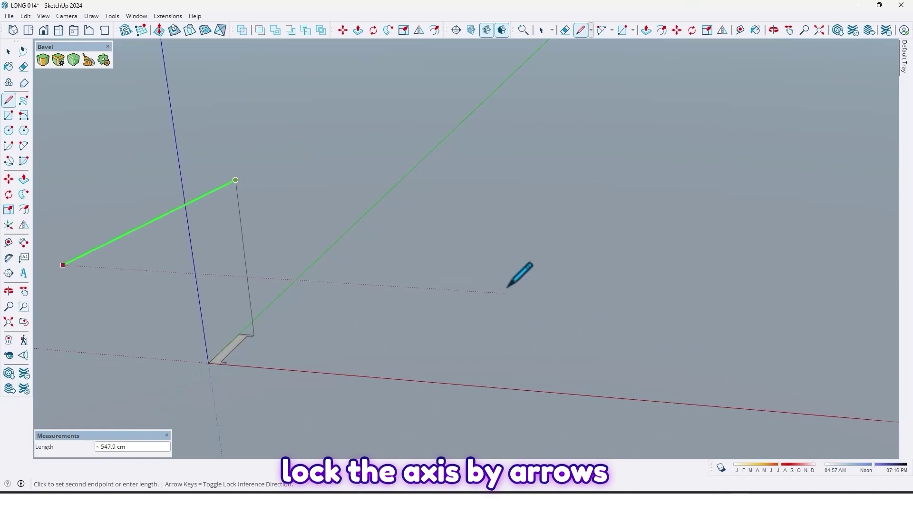
key(Right)
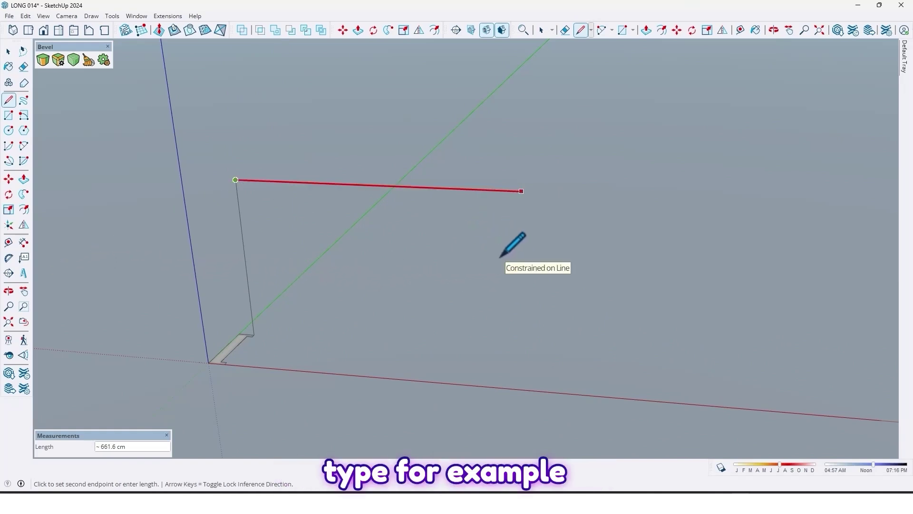
text(900)
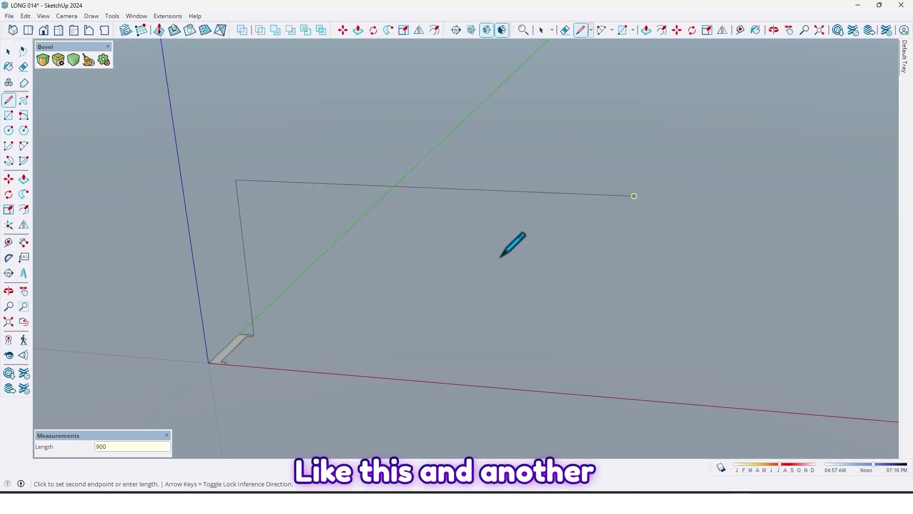
mouse_move(620, 238)
middle_down()
mouse_move(432, 224)
mouse_move(601, 295)
mouse_move(441, 283)
middle_up()
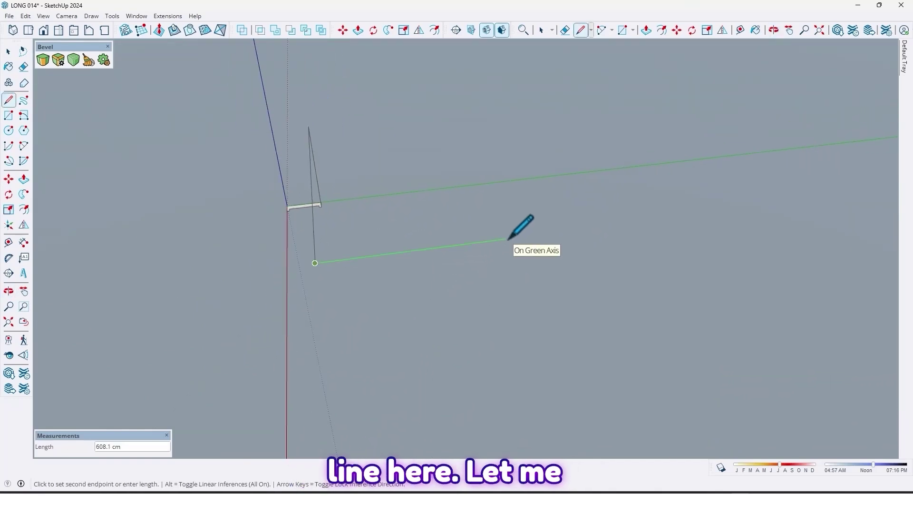
key(shift)
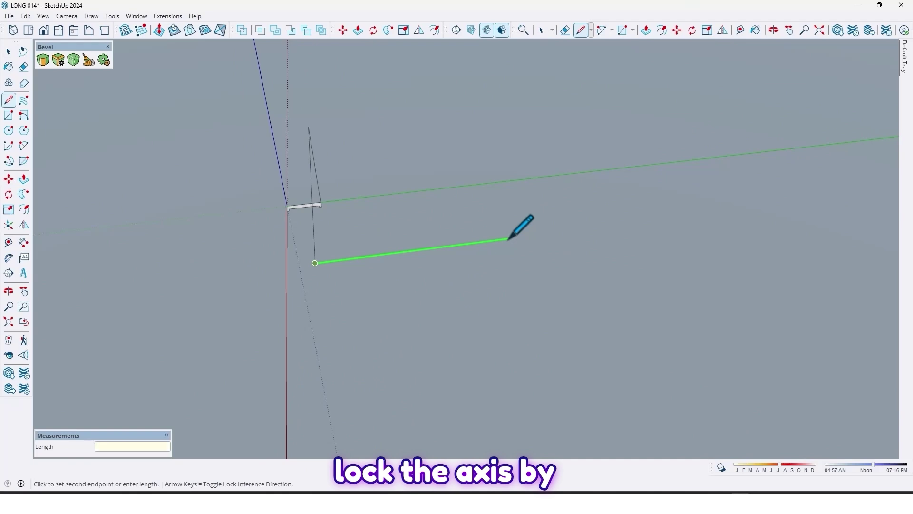
text(700)
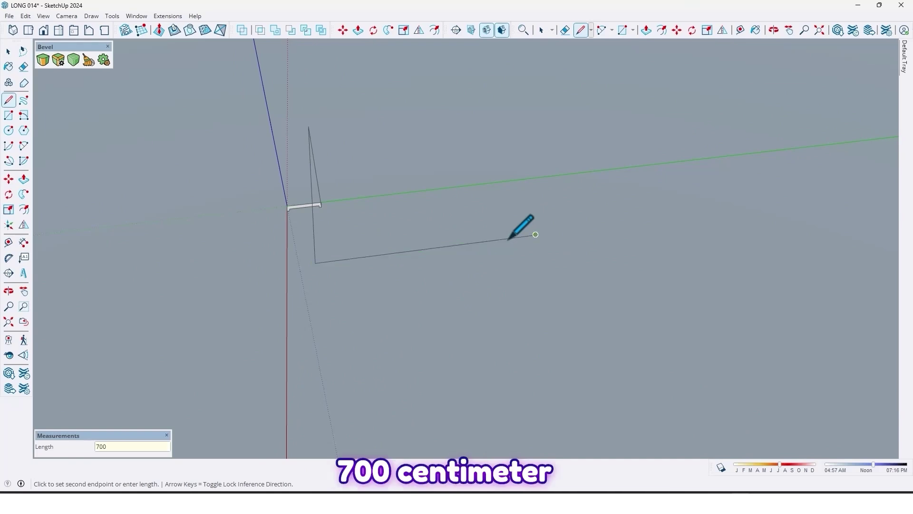
key(Return)
Finish with a 400 cm line back down to the ground.
scroll(509, 239, down, 2)
mouse_move(518, 284)
middle_down()
mouse_move(675, 211)
mouse_move(688, 227)
middle_up()
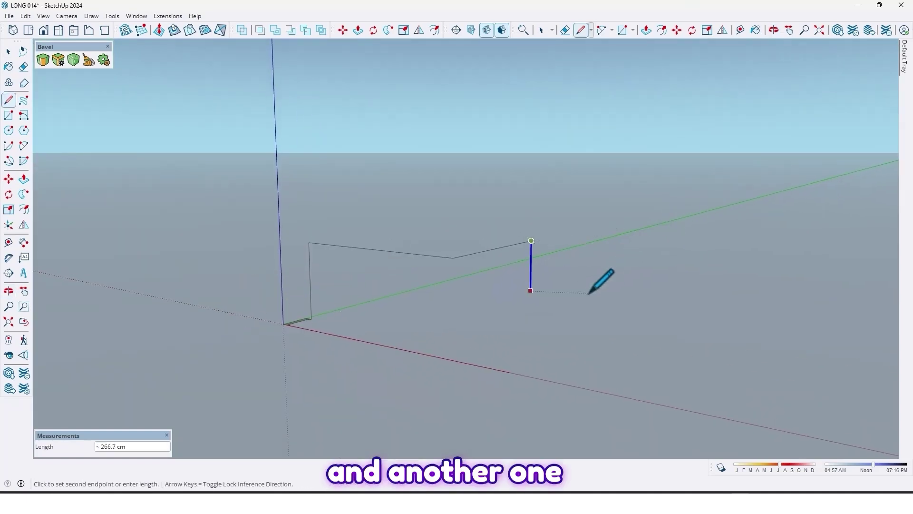
click(312, 318)
key(space)
middle_drag(430, 301, 387, 267)
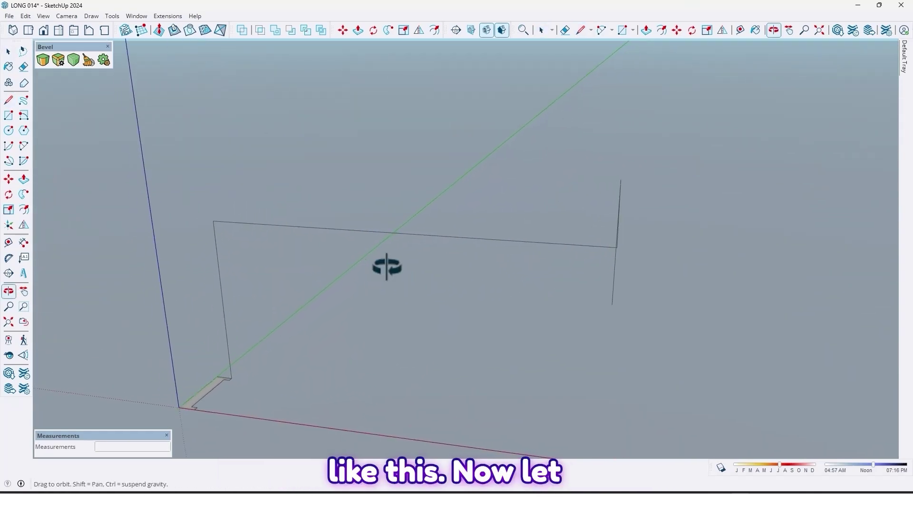
Place two guide lines 100 cm in from the outline's edges.
key(t)
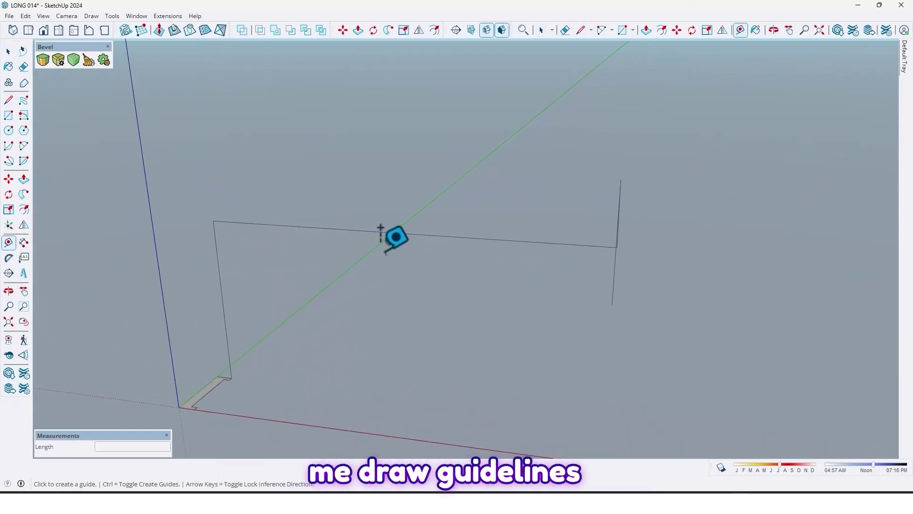
click(433, 235)
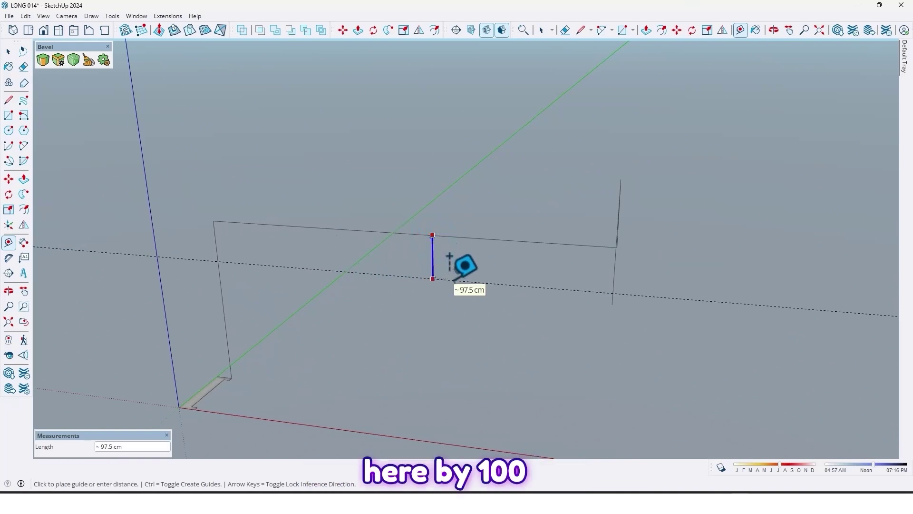
text(100)
key(Return)
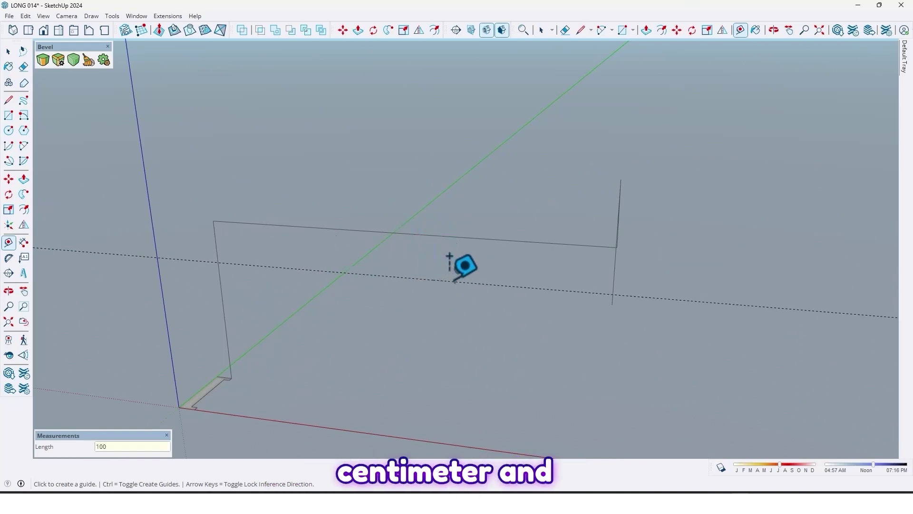
middle_drag(453, 259, 620, 284)
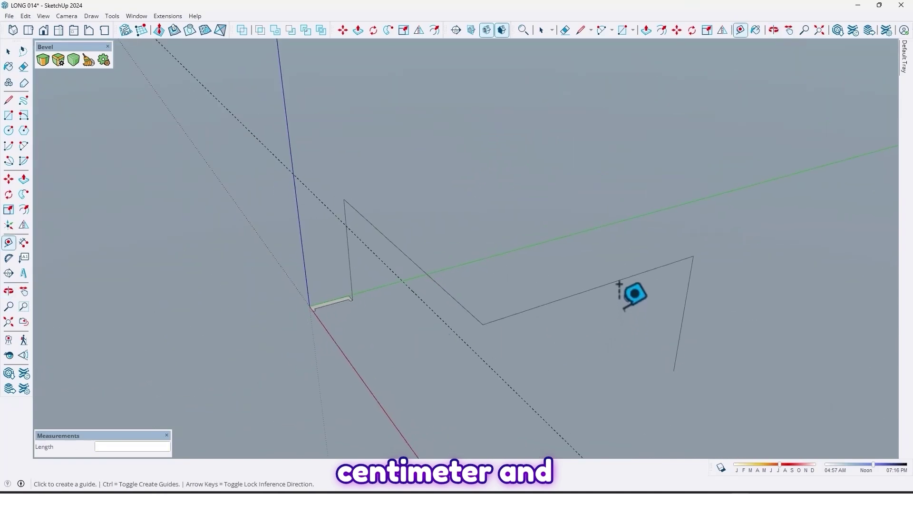
click(612, 282)
text(1)
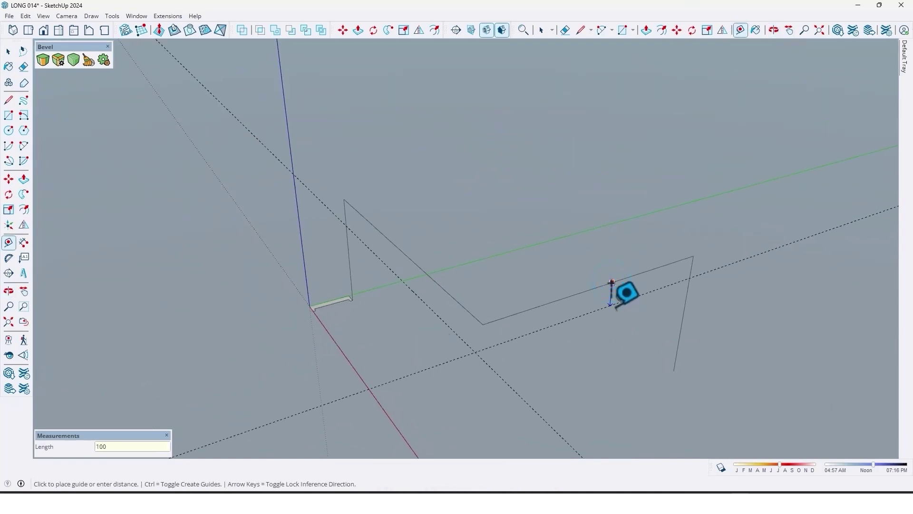
text(00)
key(Return)
Fix a third 100 cm guide and frame the left corner.
middle_drag(612, 283, 433, 348)
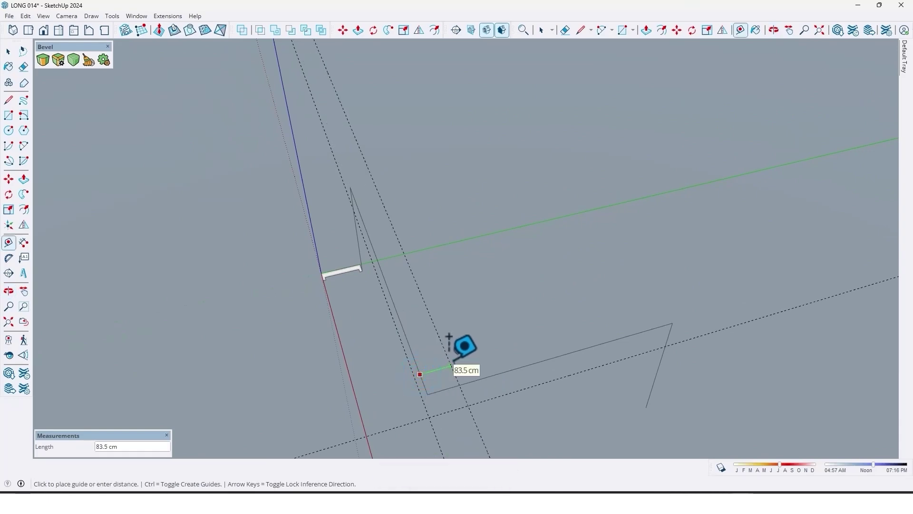
text(100)
key(Return)
scroll(384, 348, down, 1)
middle_drag(384, 348, 673, 92)
scroll(411, 274, up, 2)
middle_drag(412, 291, 410, 275)
scroll(380, 318, up, 2)
Round the top-left and bottom corners with arcs between the guides.
key(a)
click(366, 328)
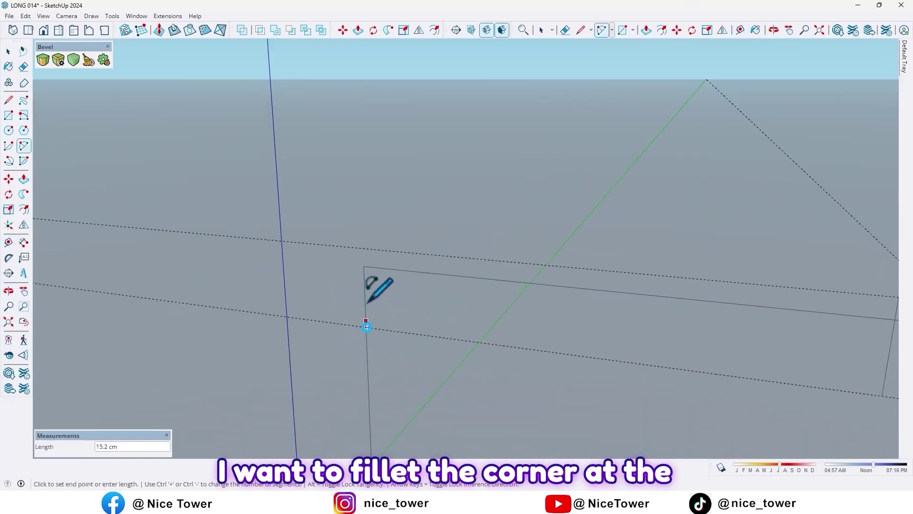
click(423, 272)
middle_drag(419, 271, 477, 348)
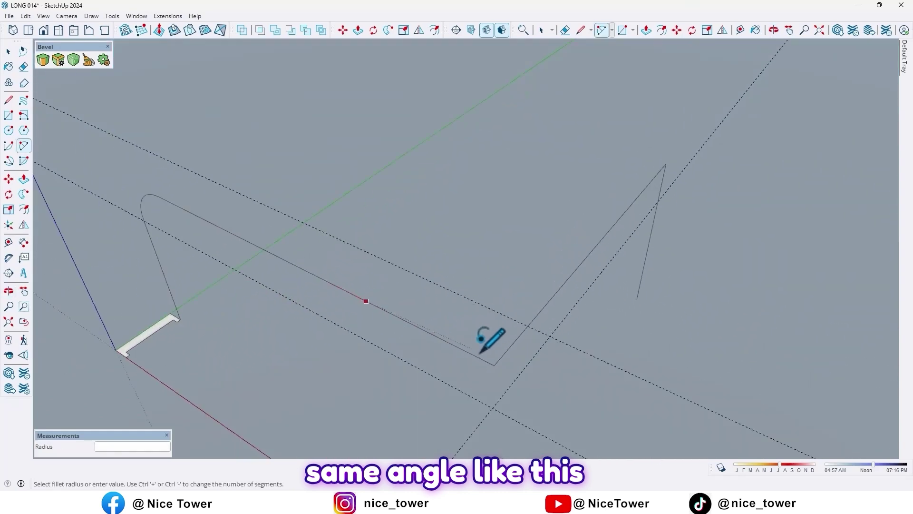
click(527, 326)
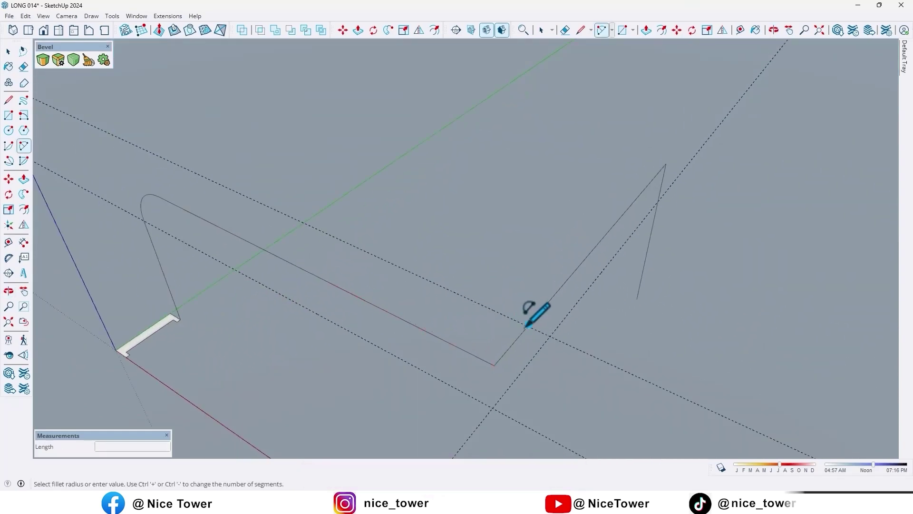
click(440, 337)
middle_drag(441, 336, 534, 290)
Round the right corner with an arc starting on the vertical edge.
click(530, 310)
key(Escape)
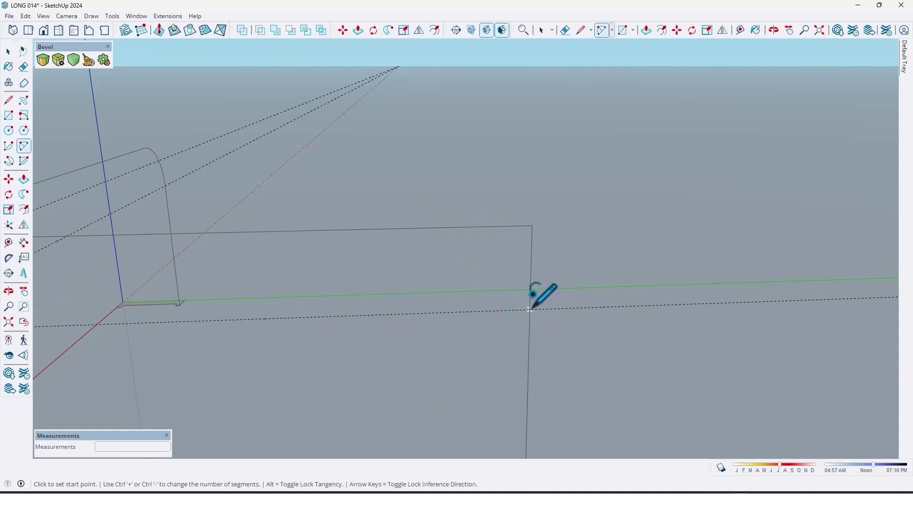
click(530, 309)
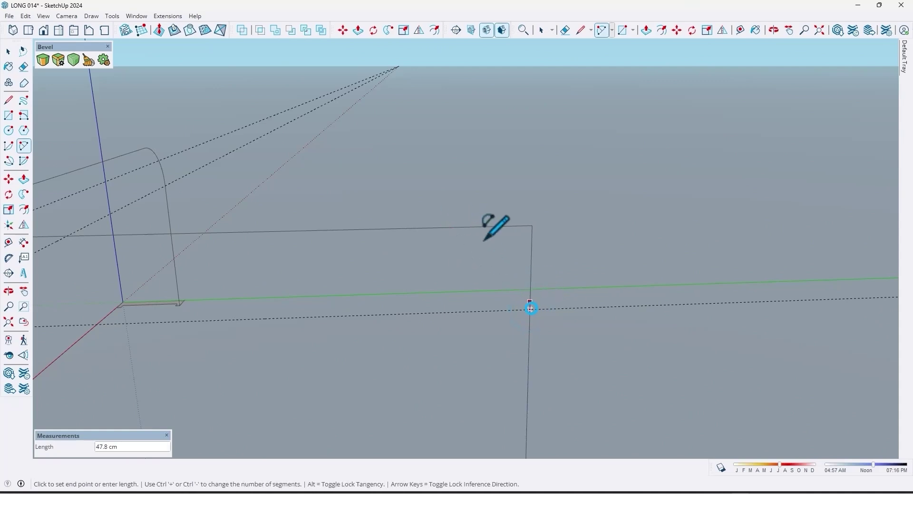
click(443, 228)
middle_drag(498, 290, 341, 355)
scroll(357, 312, down, 3)
scroll(339, 355, down, 1)
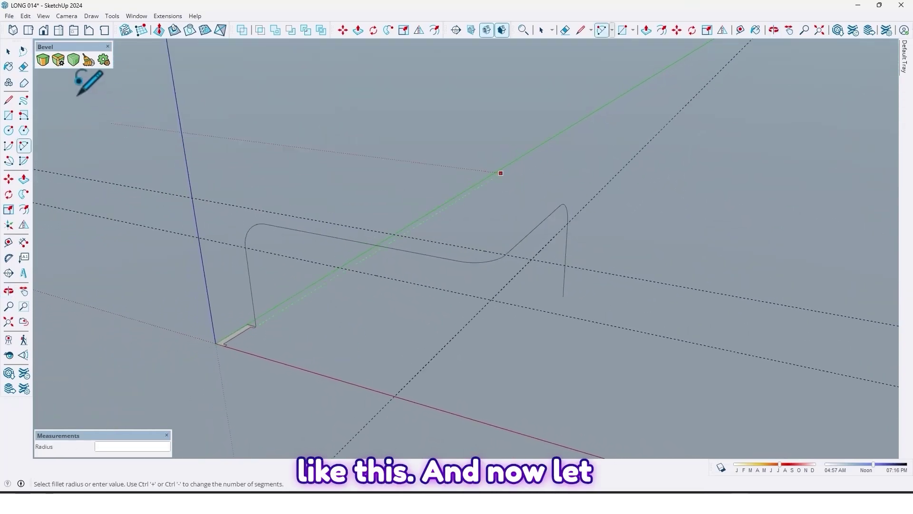
Delete all guide lines via Edit > Delete Guides.
click(25, 15)
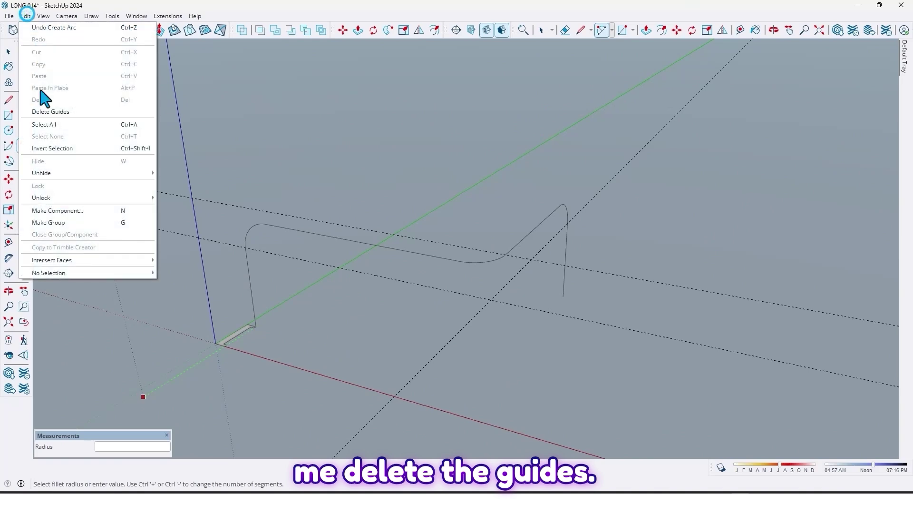
click(54, 110)
middle_drag(212, 194, 332, 271)
Select the whole rounded path together with the profile face.
key(space)
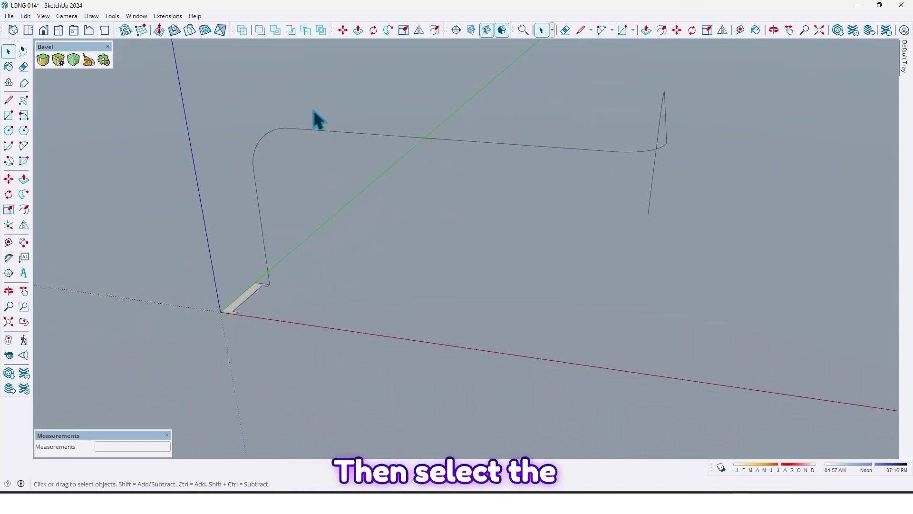
triple_click(312, 136)
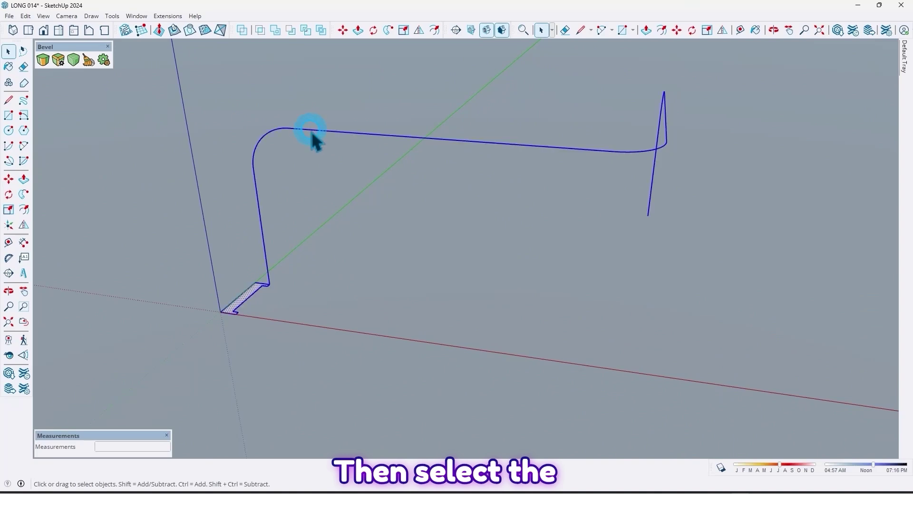
scroll(259, 295, up, 3)
middle_drag(256, 306, 263, 338)
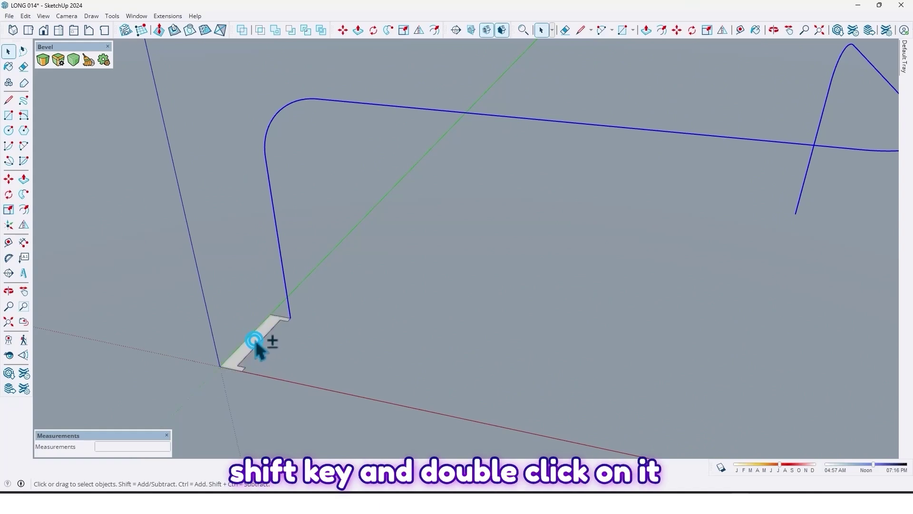
scroll(268, 323, down, 4)
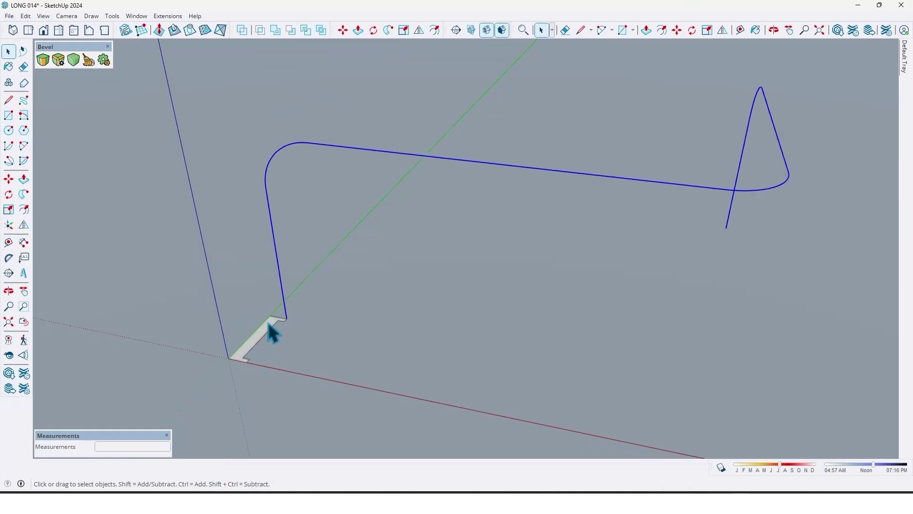
middle_drag(315, 314, 309, 295)
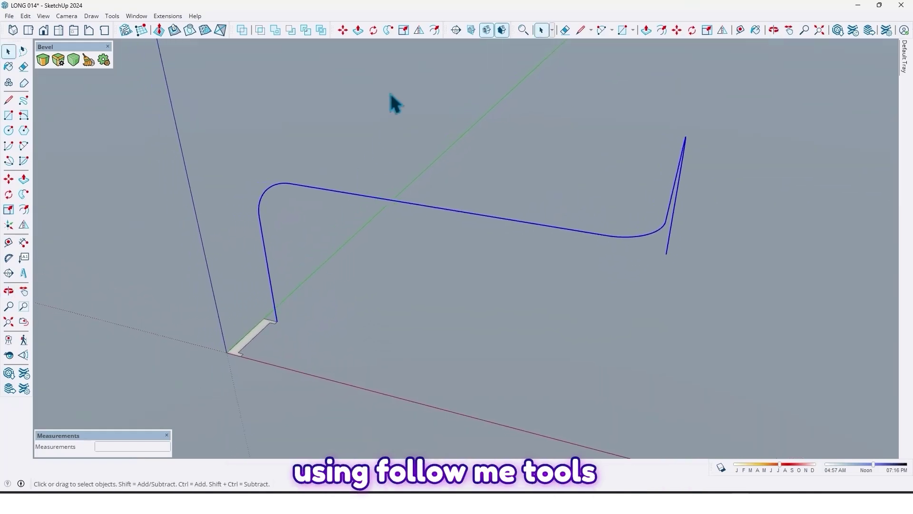
Sweep the profile face along the path with Follow Me.
click(389, 30)
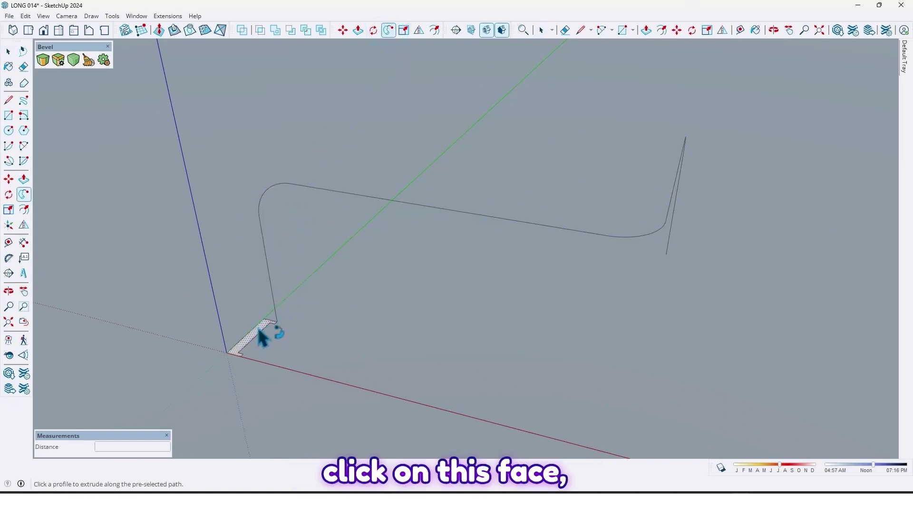
click(263, 338)
middle_drag(346, 290, 494, 264)
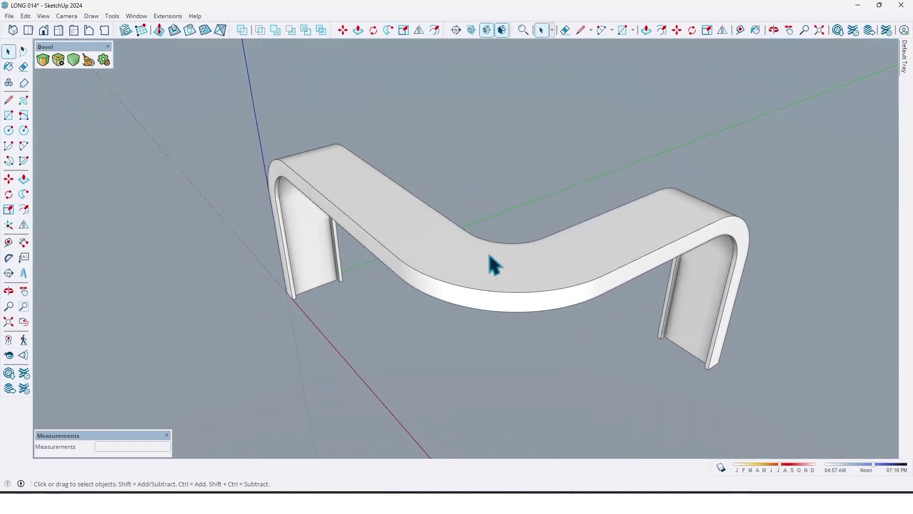
Make the curved slab a group.
triple_click(476, 275)
right_click(476, 275)
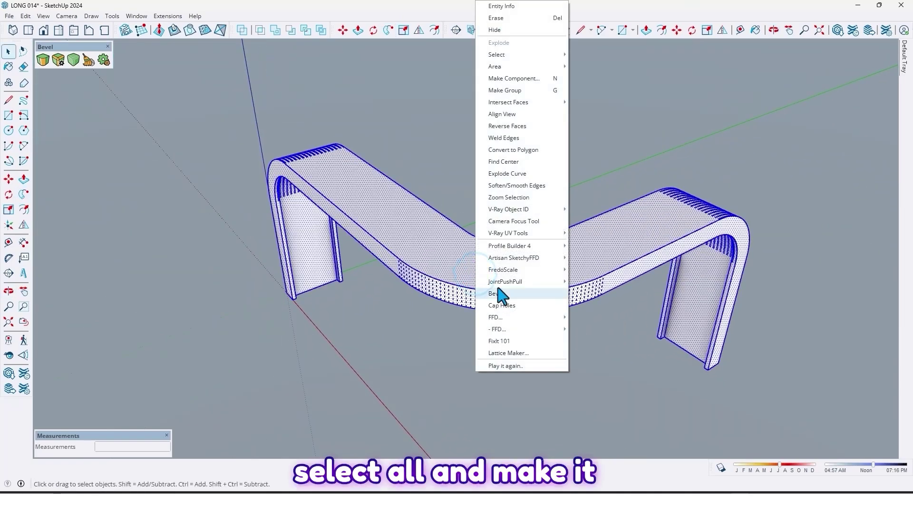
click(519, 90)
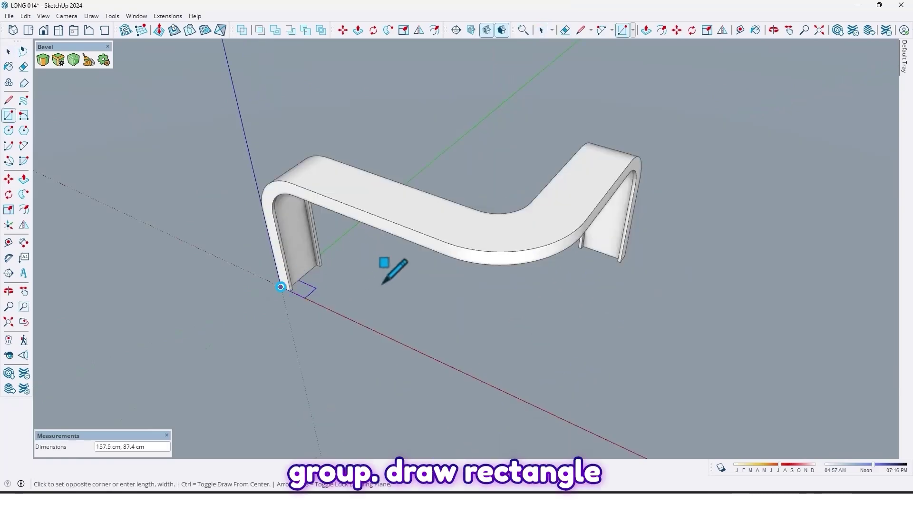
scroll(541, 295, down, 3)
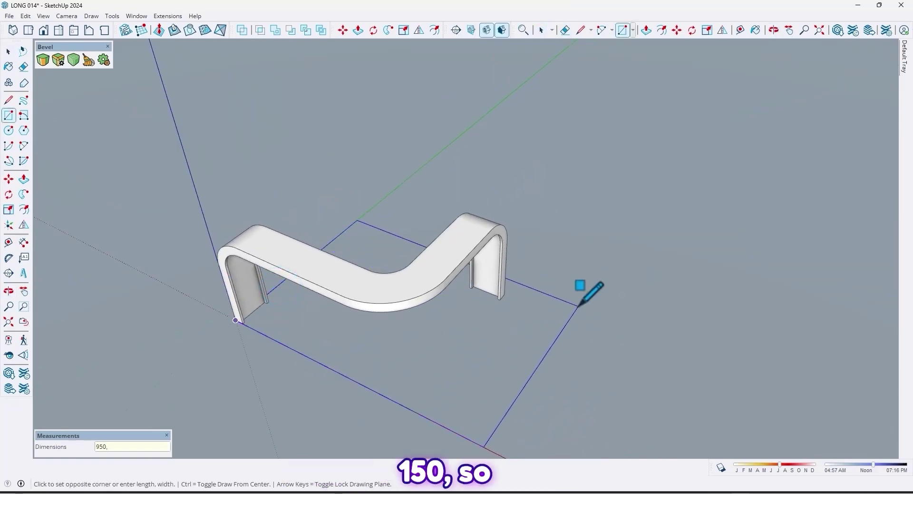
Commit the 950 × 750 floor rectangle and round its front corner with an arc.
text(0)
key(Return)
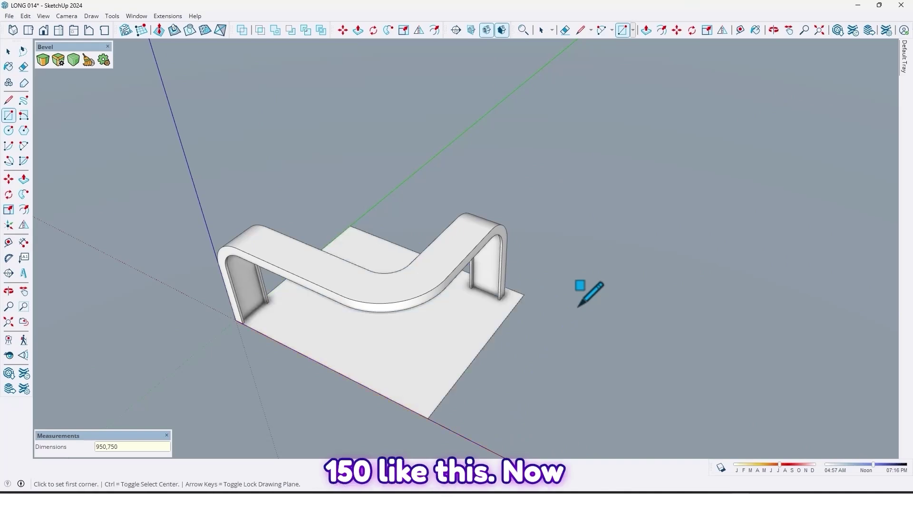
key(a)
scroll(410, 363, up, 6)
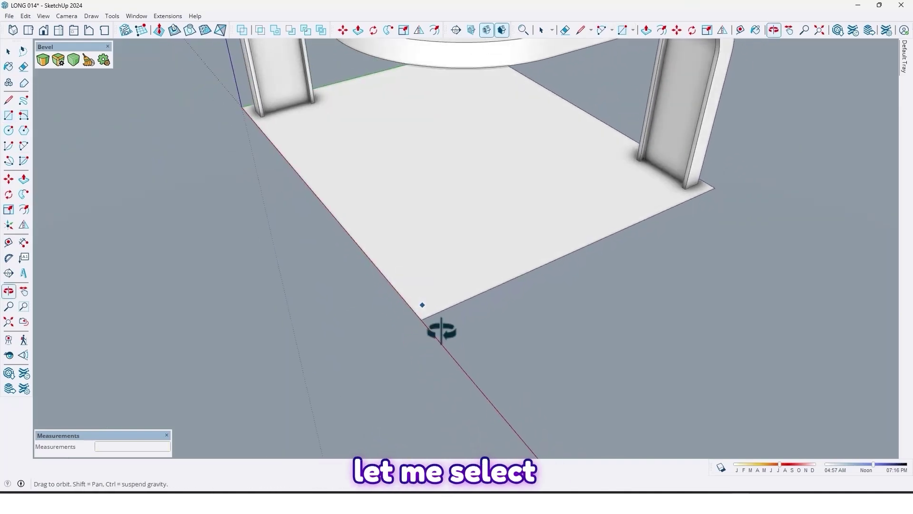
scroll(409, 314, up, 2)
click(402, 316)
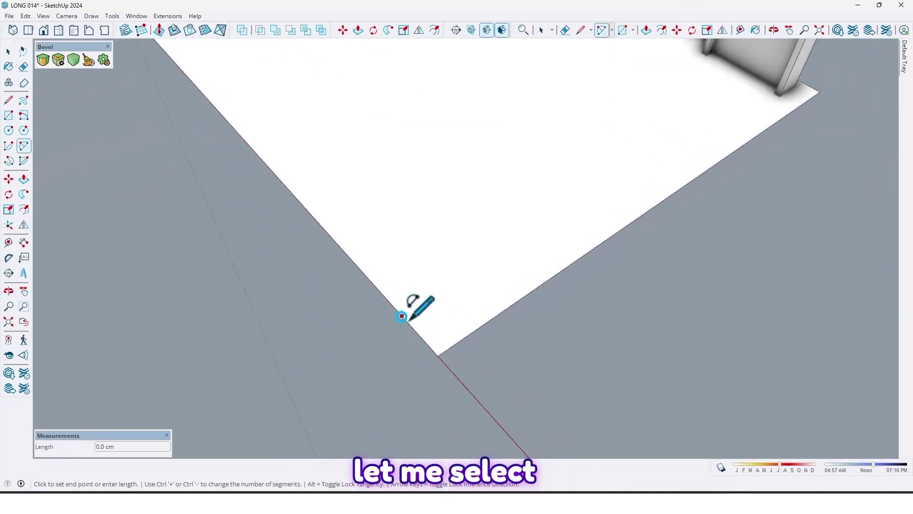
click(469, 327)
scroll(461, 324, down, 2)
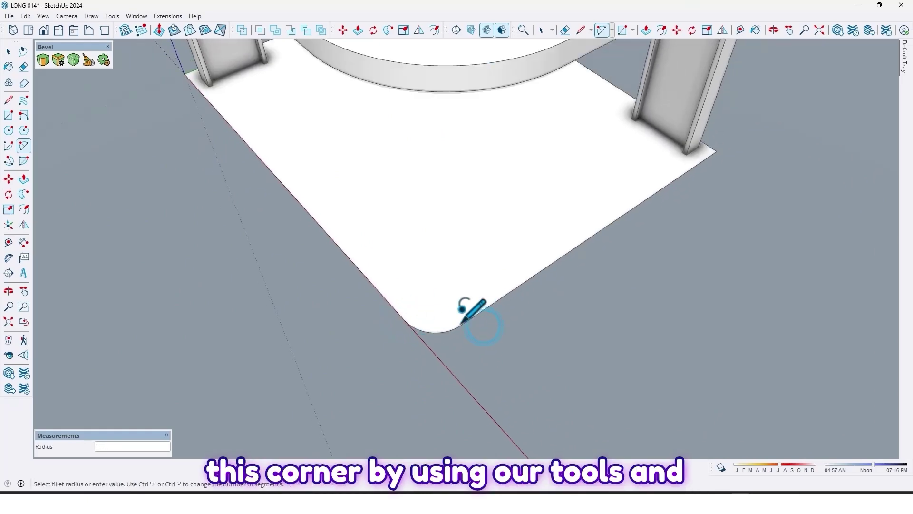
scroll(460, 324, down, 3)
middle_drag(377, 255, 414, 234)
Push/pull the floor 20 cm thick and make it a group.
key(p)
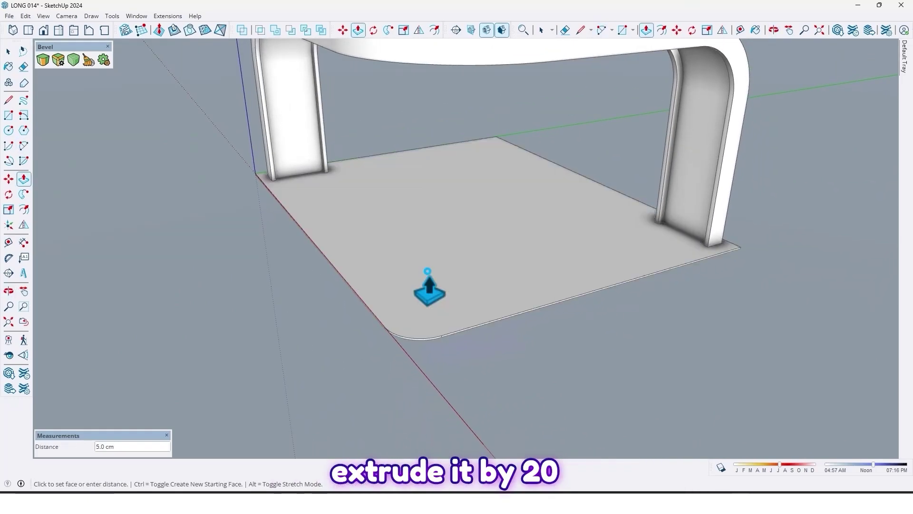
click(430, 278)
text(20)
key(Return)
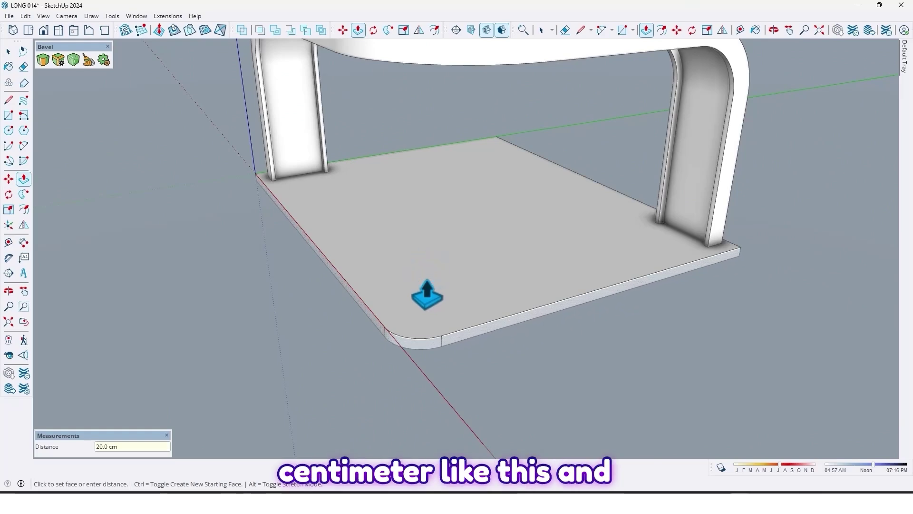
key(space)
triple_click(417, 300)
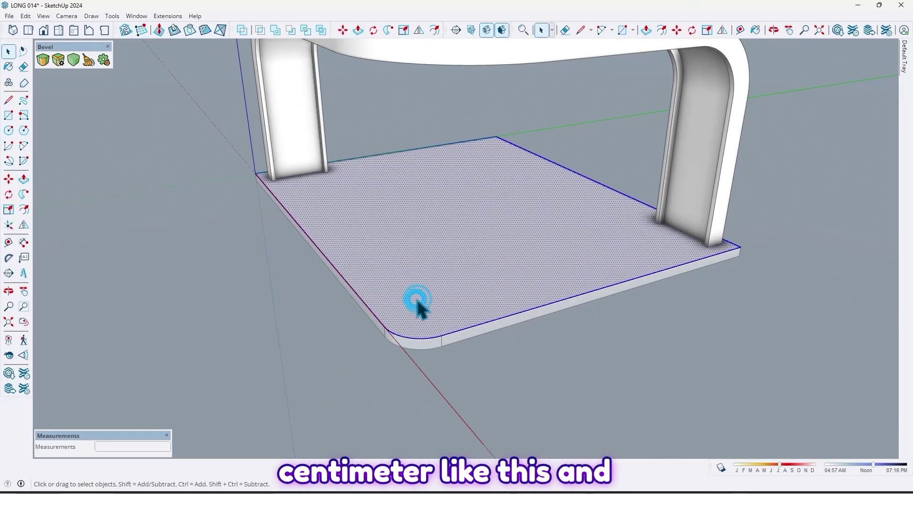
right_click(418, 301)
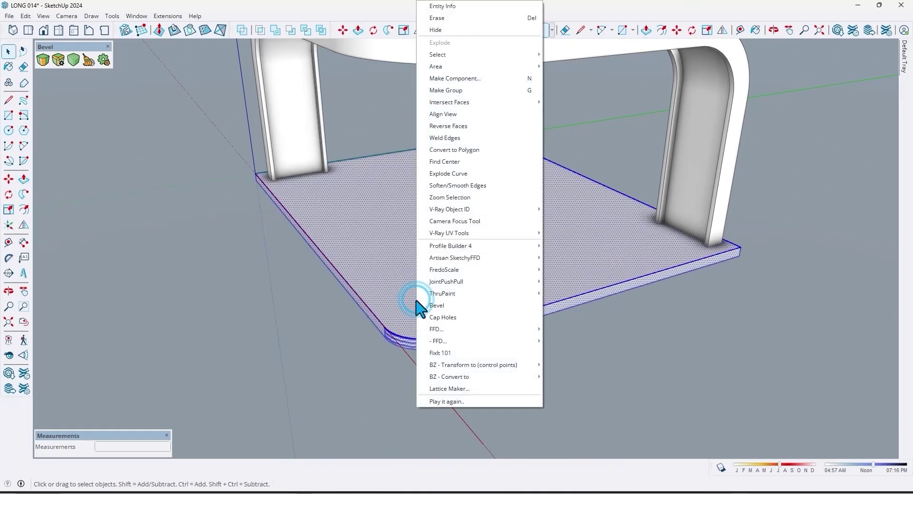
click(464, 89)
Select the arch legs with the slab and pick them up to move.
middle_drag(511, 179, 506, 180)
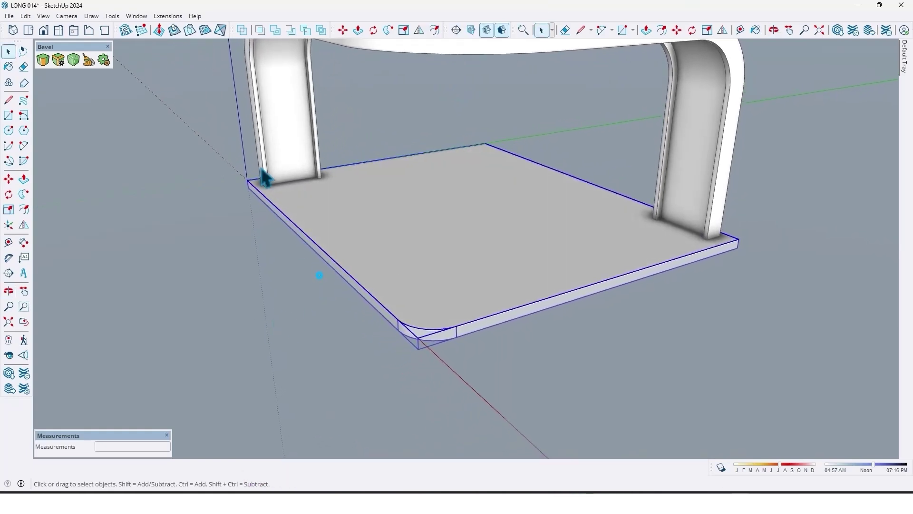
drag(319, 275, 239, 116)
key(m)
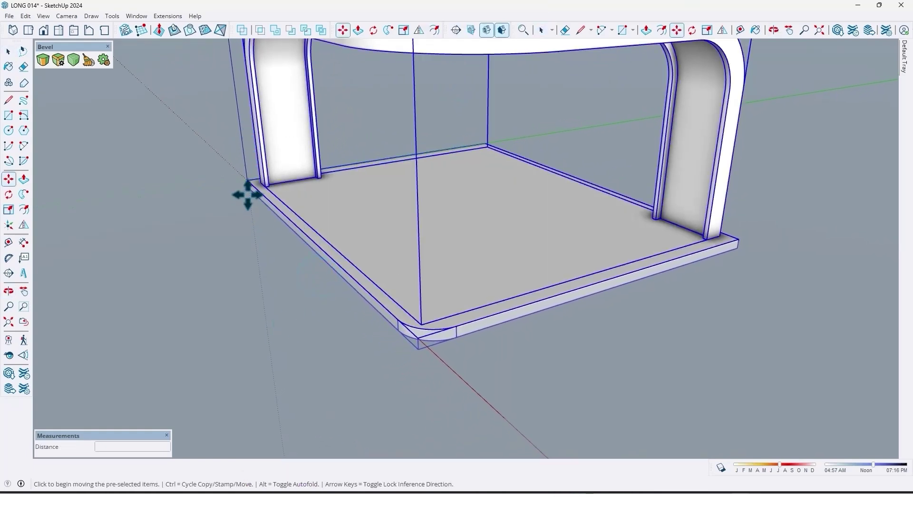
click(247, 190)
Place the slab and legs at the corner and look down on the platform.
click(247, 184)
scroll(230, 265, down, 3)
key(space)
click(312, 341)
middle_drag(324, 310, 350, 328)
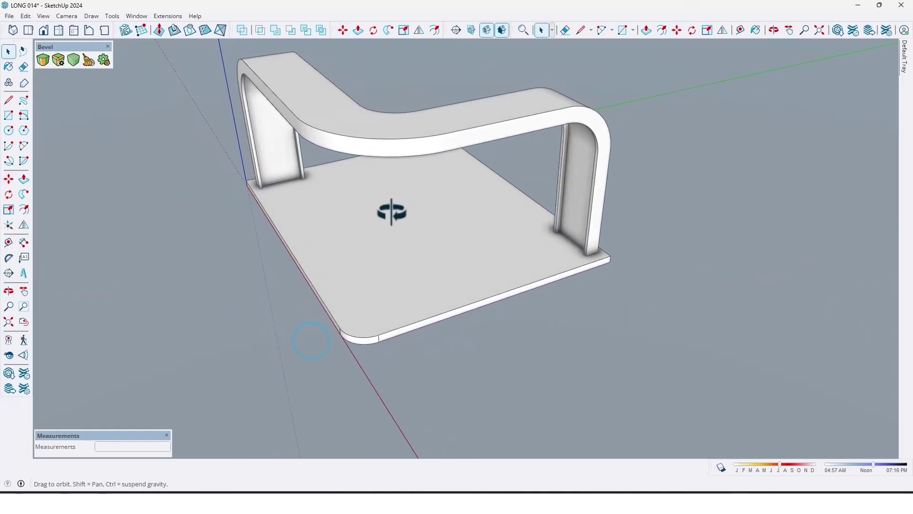
middle_drag(392, 212, 354, 285)
shift+middle_drag(386, 230, 377, 354)
shift+middle_drag(379, 279, 397, 298)
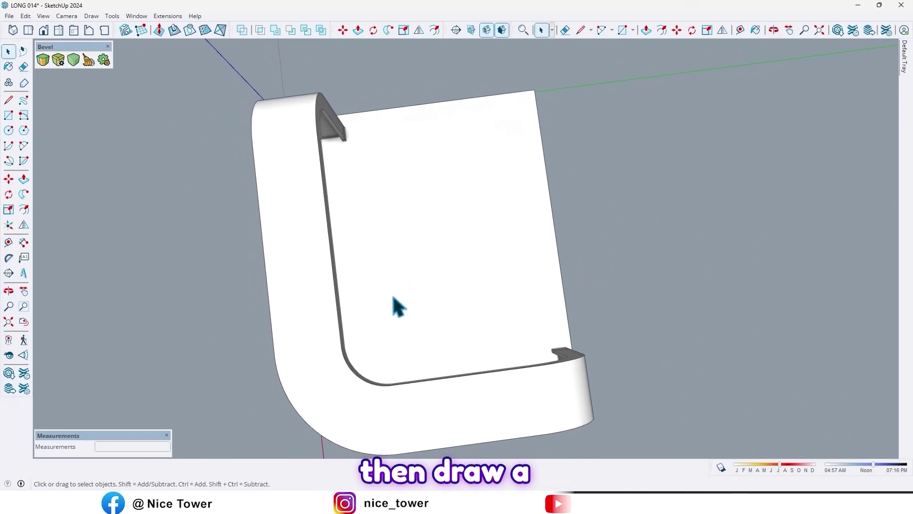
scroll(391, 297, up, 1)
Draw a rectangle on the platform and push/pull it up into a tall box.
key(r)
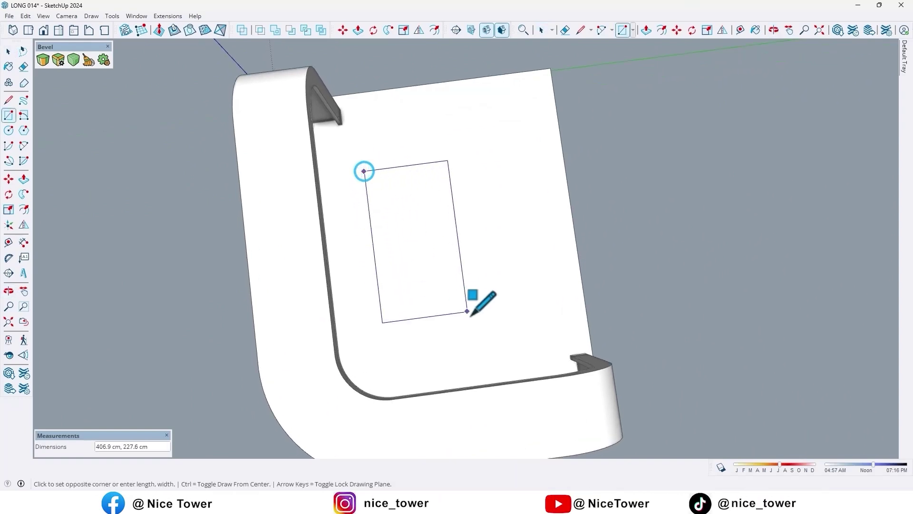
click(526, 342)
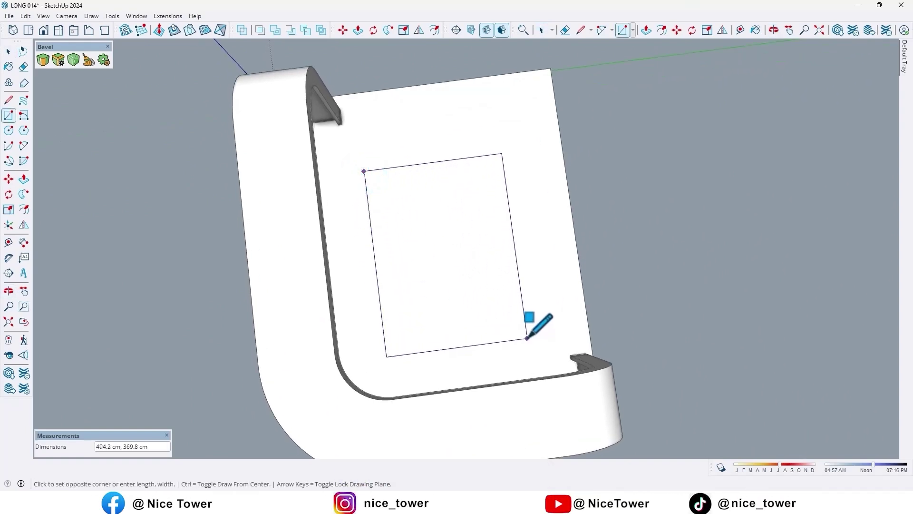
mouse_move(526, 337)
middle_down()
mouse_move(469, 356)
mouse_move(520, 184)
mouse_move(557, 236)
mouse_move(490, 261)
middle_up()
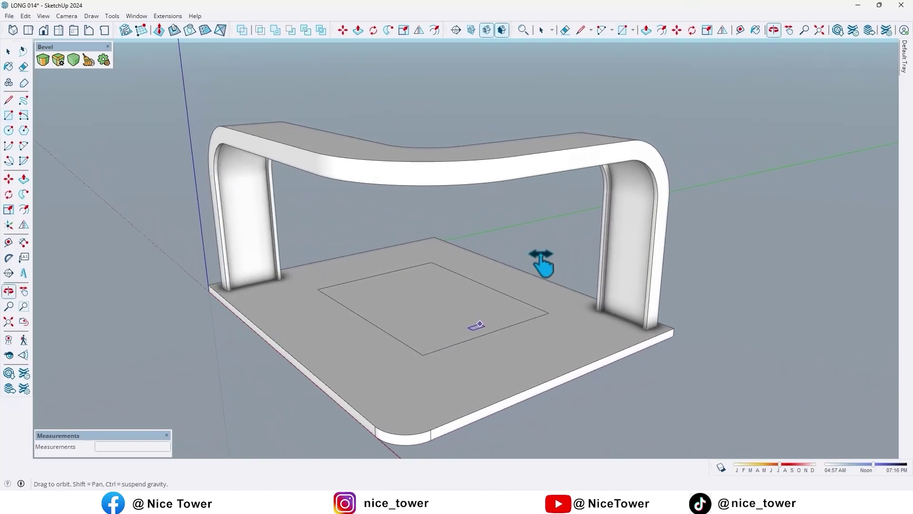
key(p)
click(436, 322)
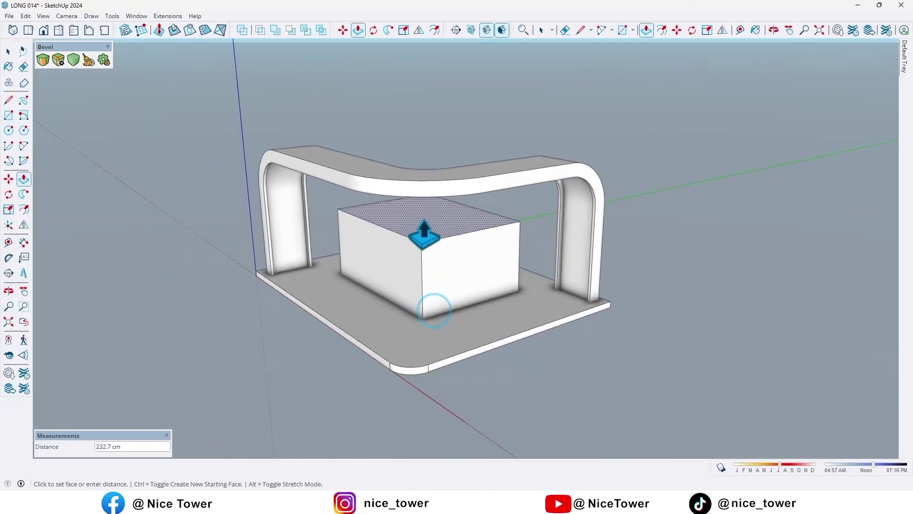
middle_drag(424, 229, 463, 221)
key(p)
scroll(438, 269, up, 2)
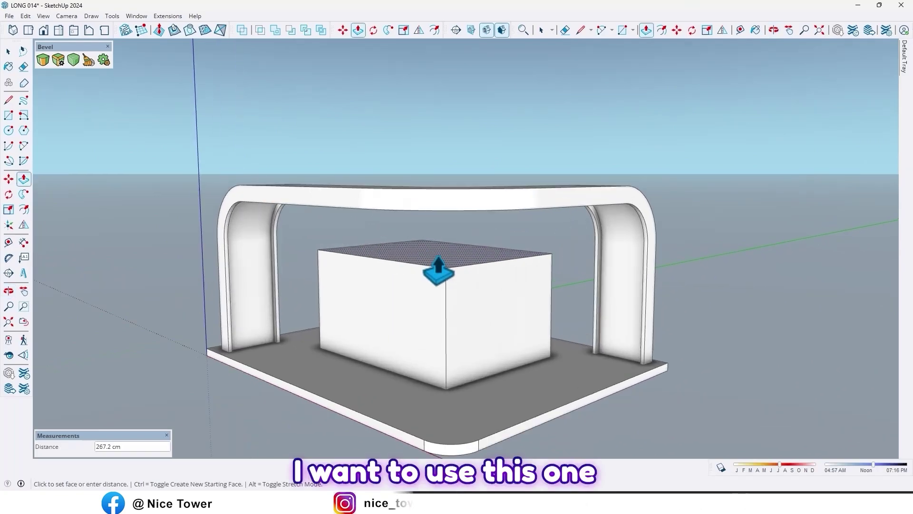
scroll(393, 254, up, 2)
middle_drag(376, 243, 302, 269)
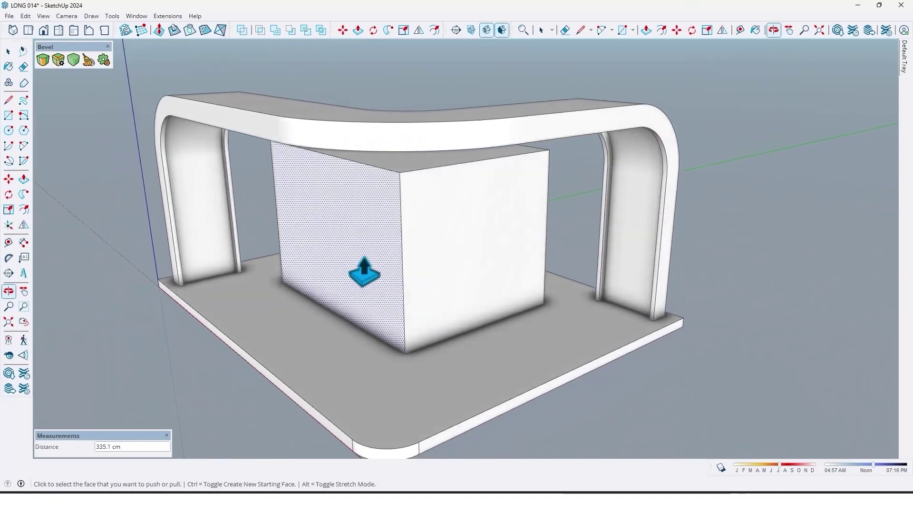
Make the box a group.
key(space)
triple_click(373, 253)
right_click(372, 247)
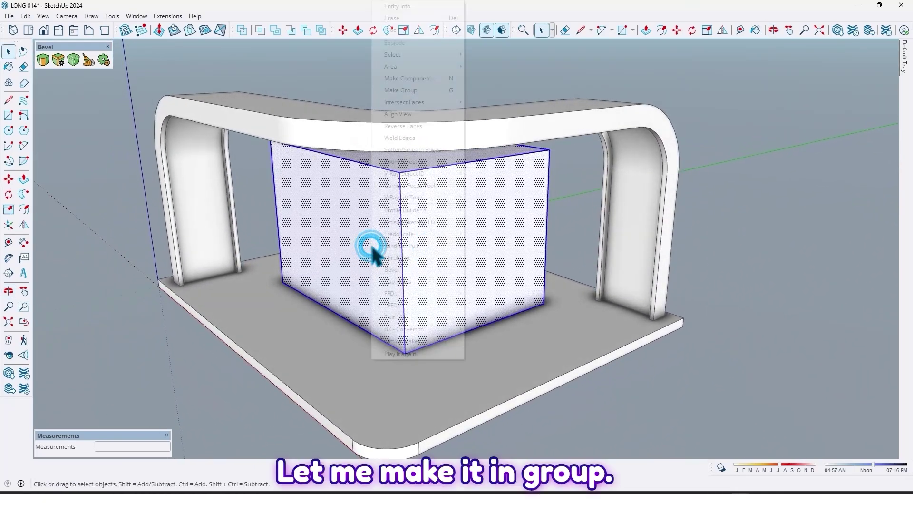
click(427, 92)
scroll(375, 230, down, 3)
middle_drag(375, 230, 383, 304)
scroll(362, 266, up, 4)
key(r)
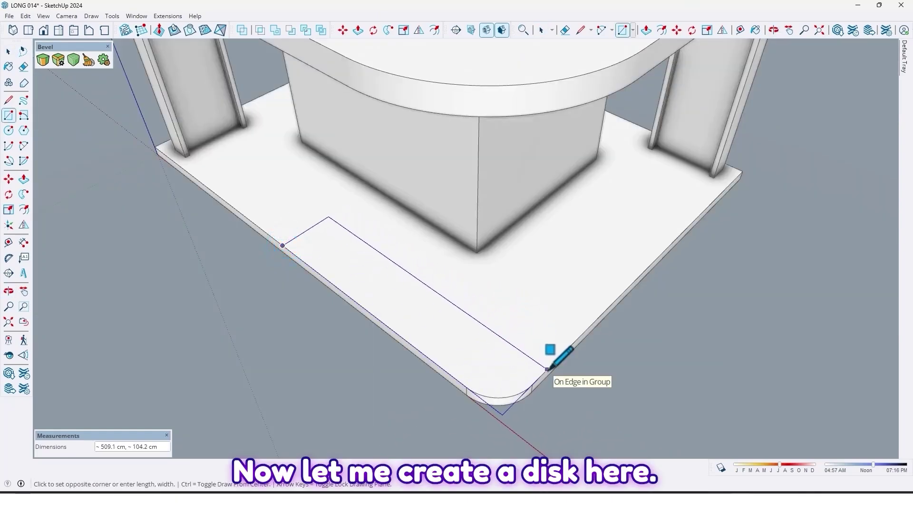
Draw a rectangle along the platform's front edge and extrude it 100 cm high.
click(545, 372)
middle_drag(546, 371, 322, 327)
key(p)
click(384, 302)
text(100)
key(Return)
Pull the counter's end section out into a 233.4 cm box.
scroll(322, 326, up, 2)
click(347, 322)
click(530, 361)
mouse_move(530, 361)
middle_down()
mouse_move(612, 338)
mouse_move(471, 300)
mouse_move(455, 314)
mouse_move(532, 247)
middle_up()
scroll(455, 307, up, 2)
Erase the dividing edges between the counter sections.
key(e)
click(459, 273)
middle_drag(399, 273, 263, 201)
key(space)
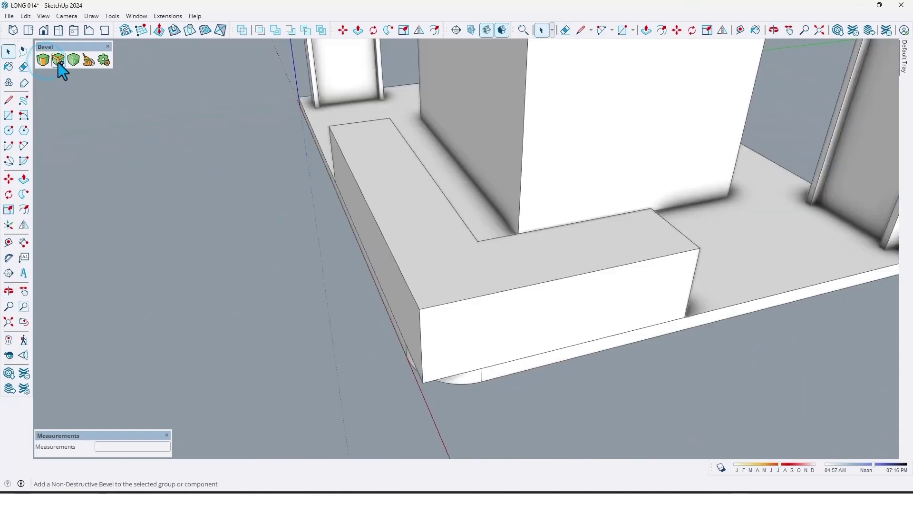
Round the counter's outer vertical corner edge with a 10-segment bevel.
click(42, 60)
scroll(395, 333, up, 3)
click(438, 319)
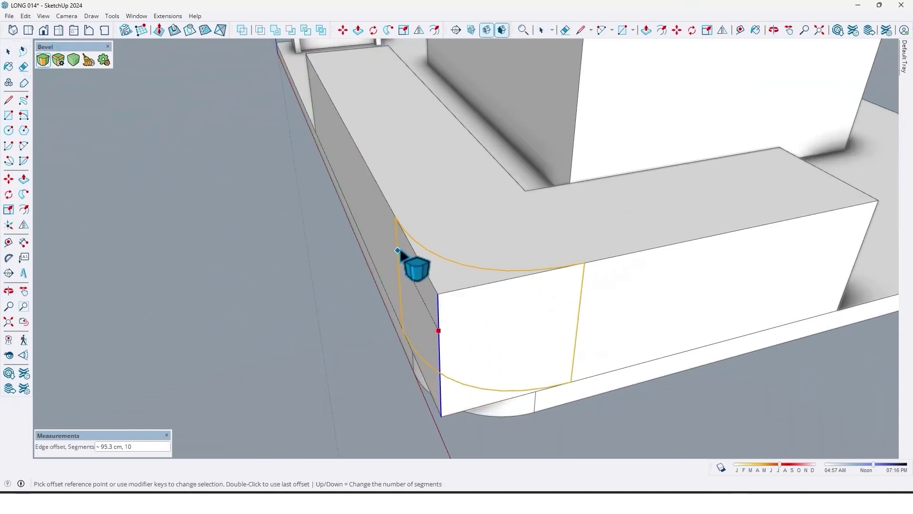
click(410, 265)
Round the counter's inner vertical corner with a 57.5 cm bevel.
middle_drag(464, 330, 520, 276)
scroll(501, 251, up, 4)
middle_drag(424, 263, 321, 233)
click(356, 288)
click(462, 280)
middle_drag(357, 288, 441, 241)
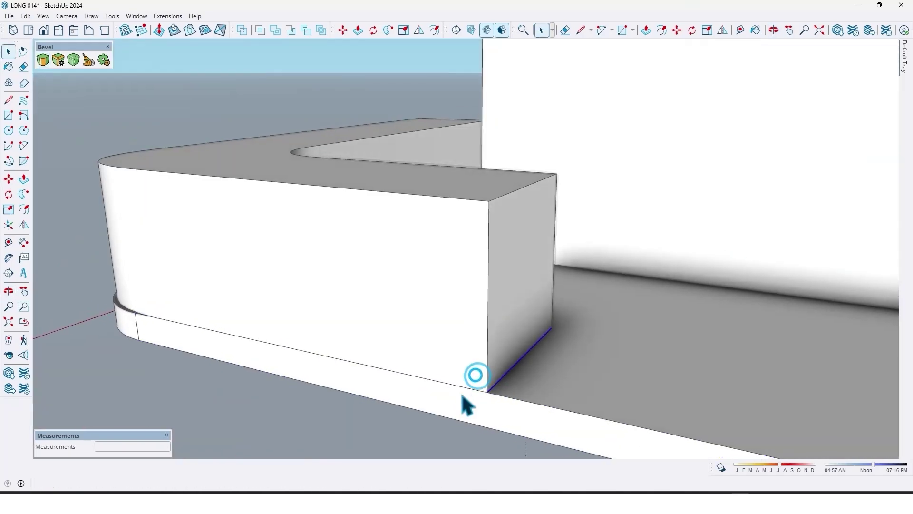
Bevel the counter's top end edges, rounding the far end with 35.3 cm.
key(m)
click(487, 391)
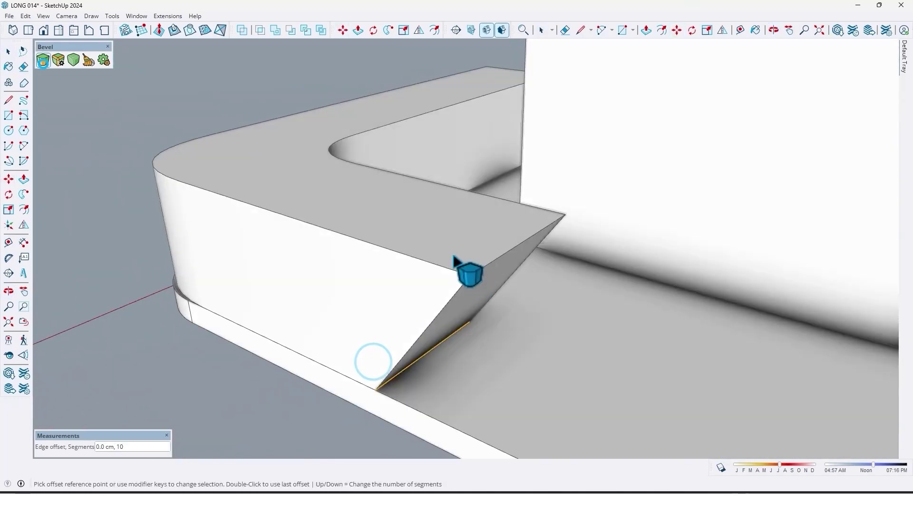
click(457, 312)
middle_drag(333, 252, 594, 257)
click(354, 298)
click(351, 321)
Select the finished bevelled counter from a low side view.
middle_drag(352, 323, 387, 265)
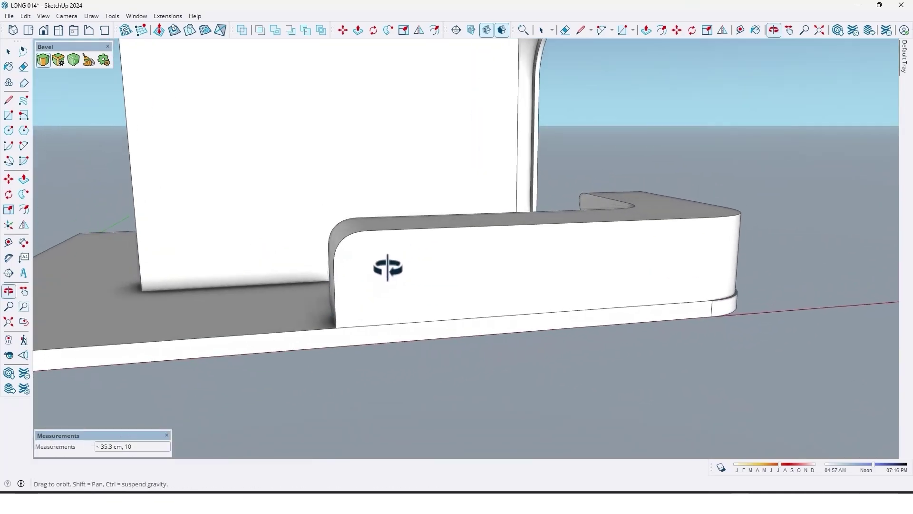
key(space)
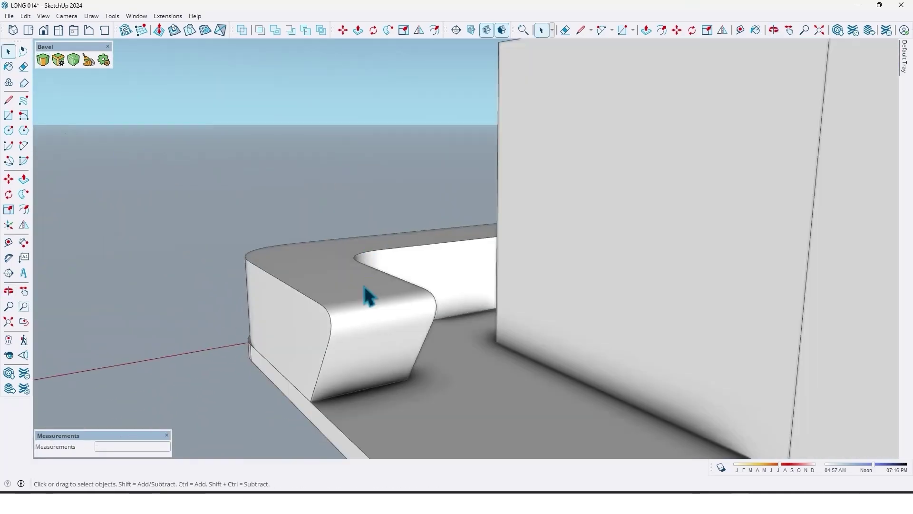
click(353, 309)
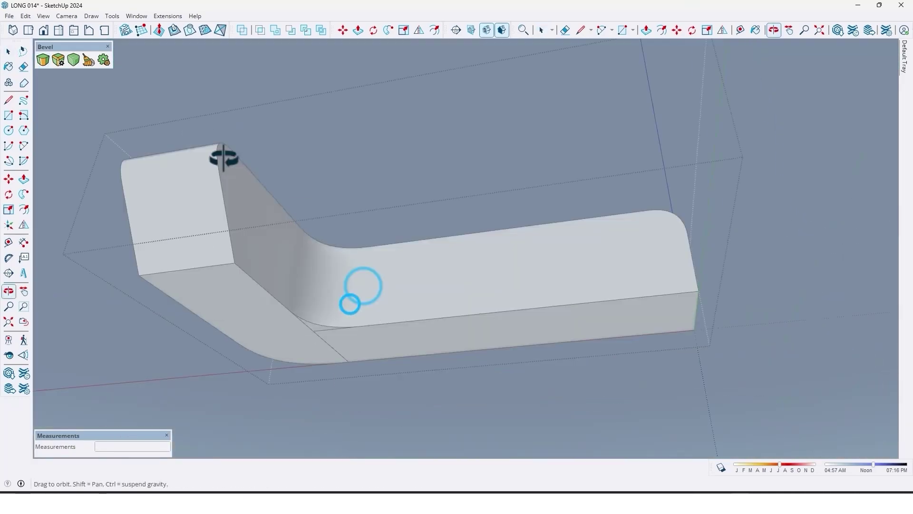
scroll(321, 378, up, 5)
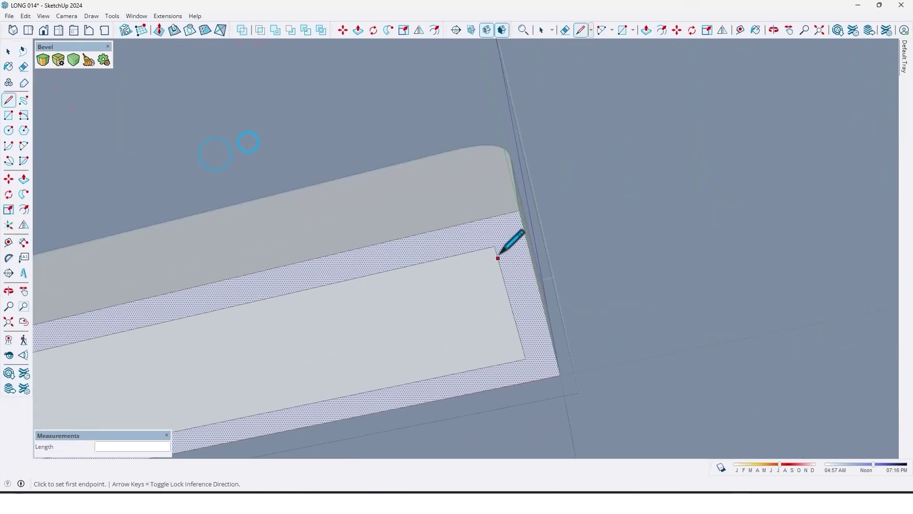
Erase the leftover inner curve lines at the counter top's curved corner.
key(e)
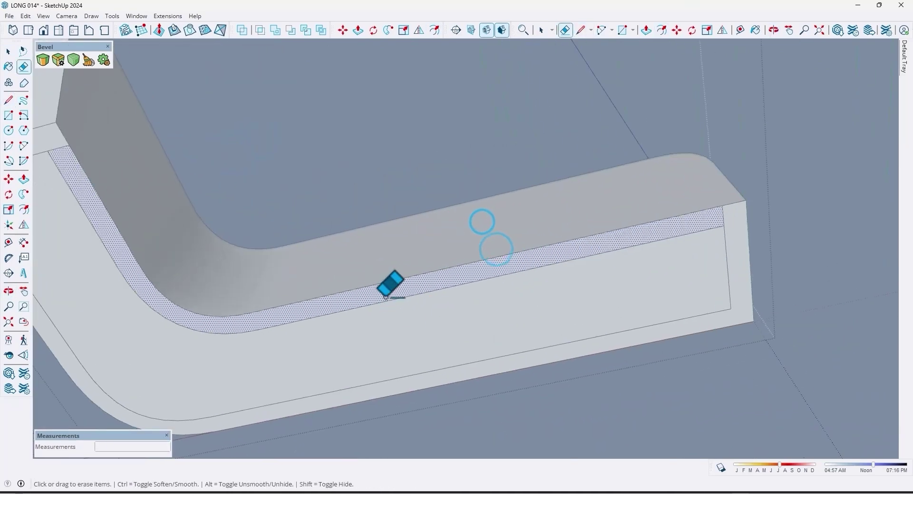
middle_drag(387, 291, 275, 307)
mouse_move(243, 281)
mouse_down()
mouse_move(291, 334)
mouse_move(271, 324)
mouse_up()
middle_drag(266, 328, 246, 341)
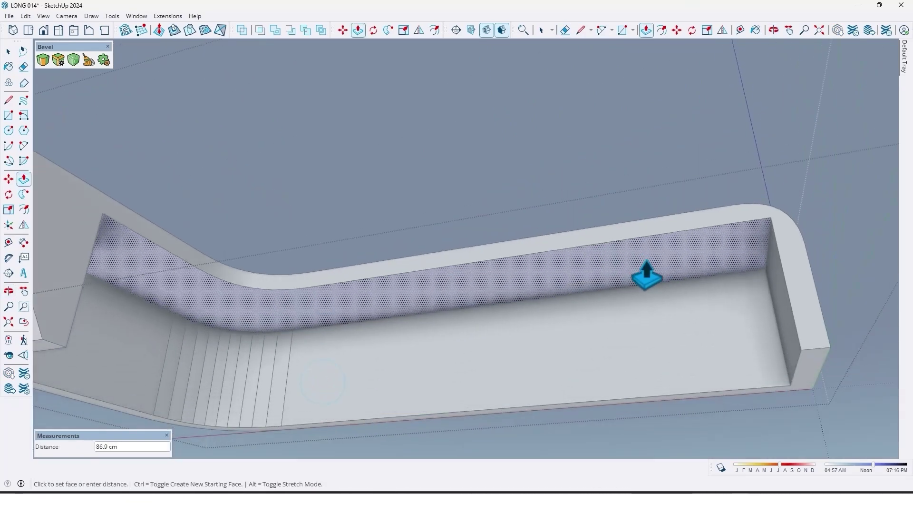
middle_drag(644, 271, 393, 350)
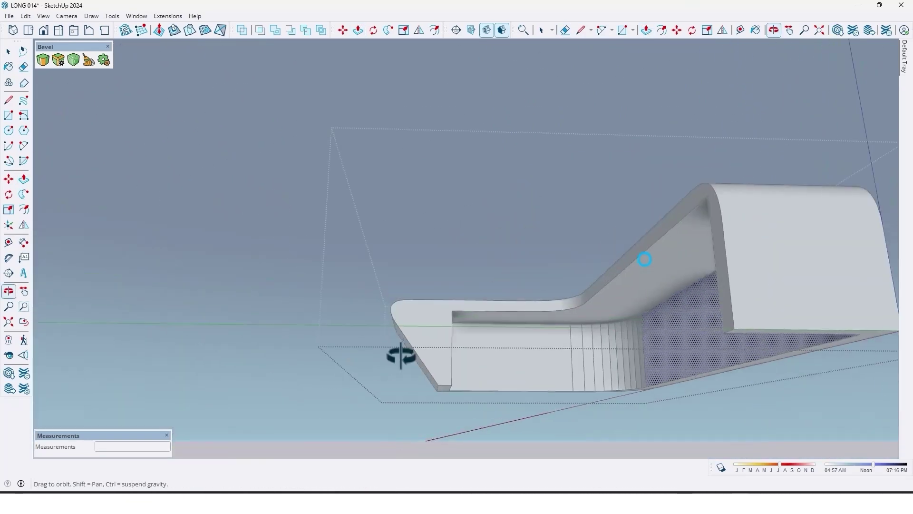
scroll(451, 268, up, 5)
Slide the recess's corner edge to its new position with Move.
key(space)
click(444, 246)
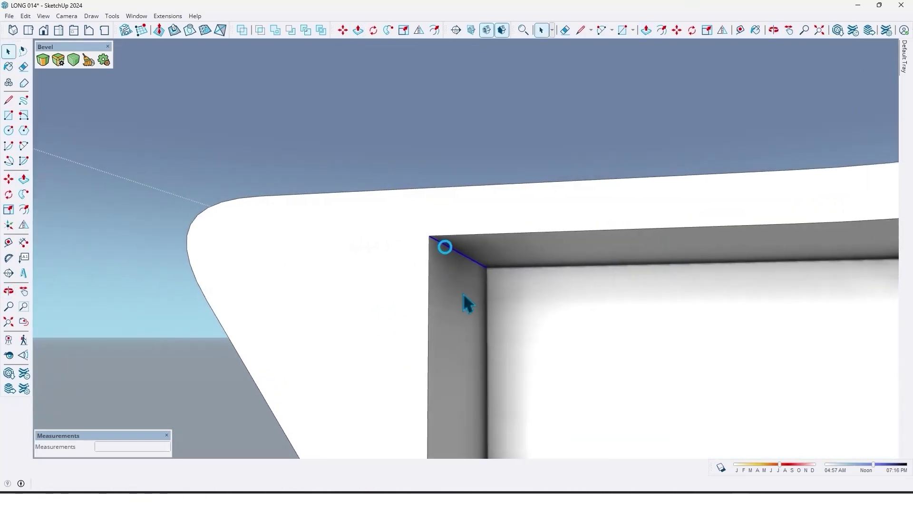
key(m)
click(534, 233)
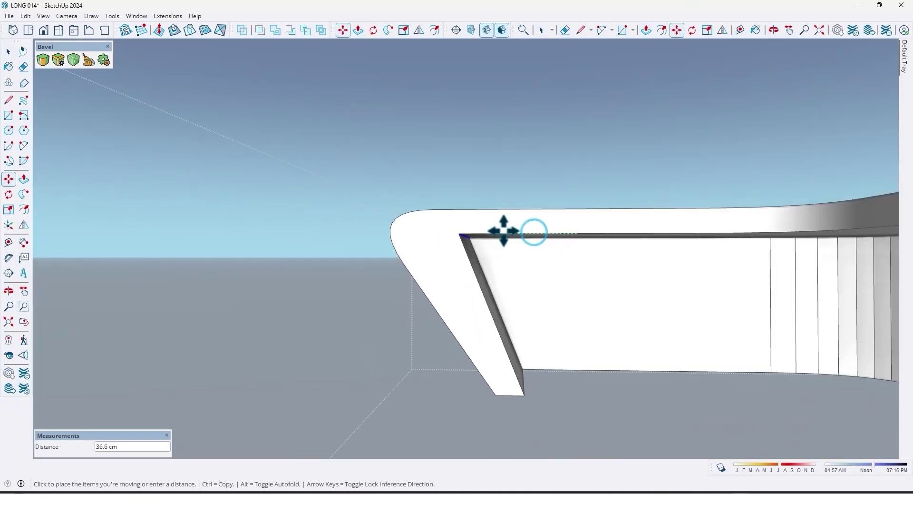
click(469, 224)
scroll(450, 249, up, 3)
Bevel both inner corner edges of the recessed counter step.
middle_drag(446, 249, 626, 144)
click(41, 60)
click(402, 224)
click(435, 212)
scroll(435, 213, down, 5)
scroll(575, 179, up, 3)
click(574, 178)
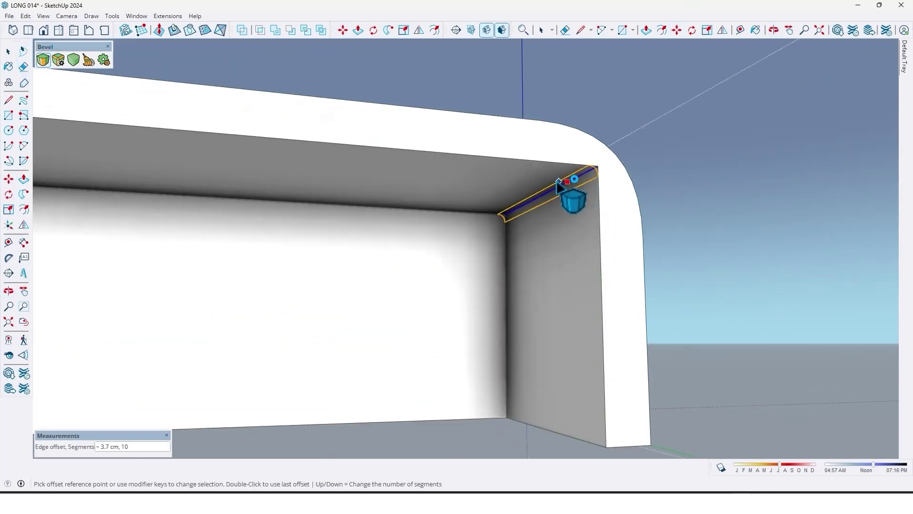
click(574, 179)
middle_drag(574, 179, 609, 214)
scroll(610, 216, down, 5)
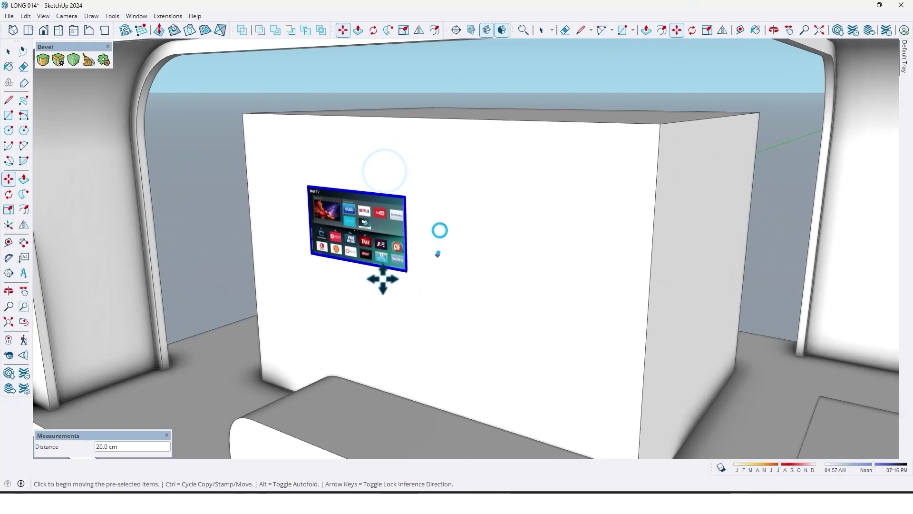
scroll(379, 280, up, 6)
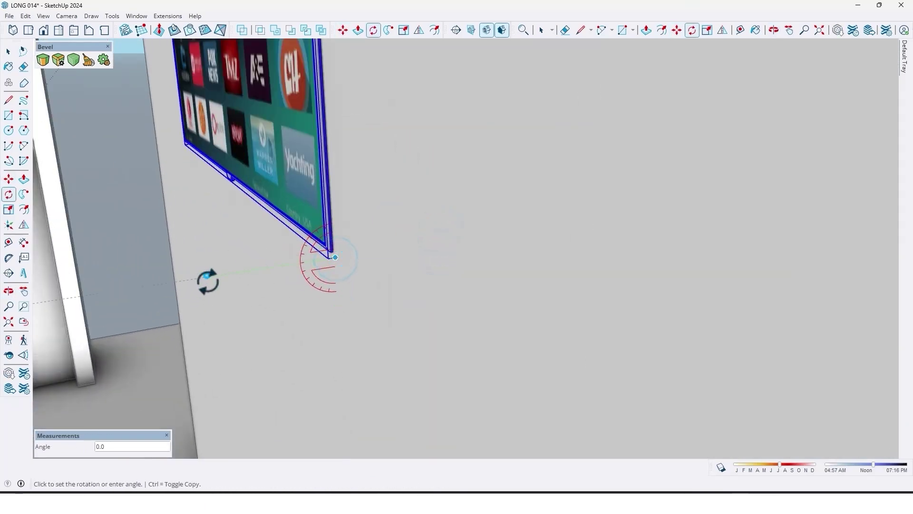
Rotate the TV against the wall and place it on the central block.
click(212, 293)
scroll(258, 299, down, 3)
key(m)
middle_drag(259, 305, 433, 334)
click(200, 363)
click(190, 364)
scroll(228, 357, down, 5)
Copy the TV beside the first and shift the adjacent-wall TV right.
click(295, 306)
key(ctrl)
click(454, 306)
middle_drag(485, 317, 432, 301)
click(522, 271)
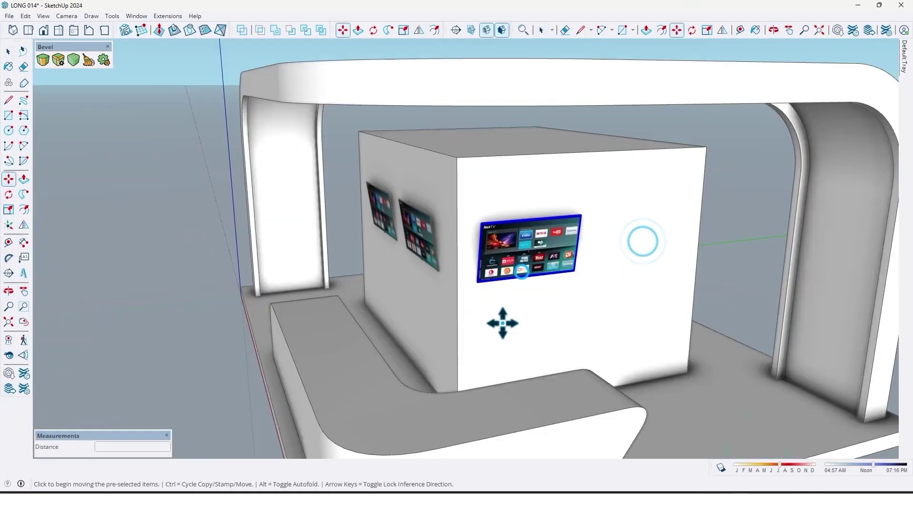
click(502, 323)
click(522, 317)
Position a bar stool at the counter and copy it along the counter.
middle_drag(400, 309, 679, 286)
click(456, 300)
middle_drag(456, 300, 569, 322)
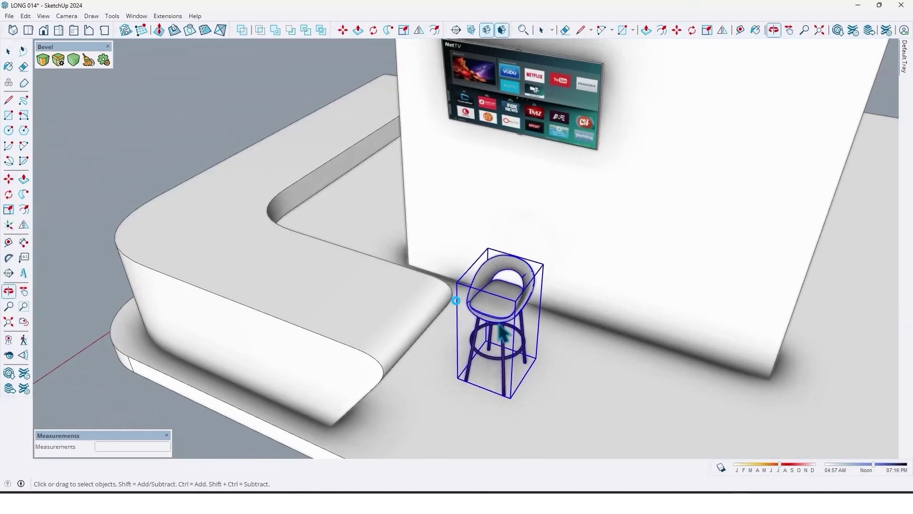
key(m)
click(607, 373)
key(ctrl)
scroll(381, 359, up, 3)
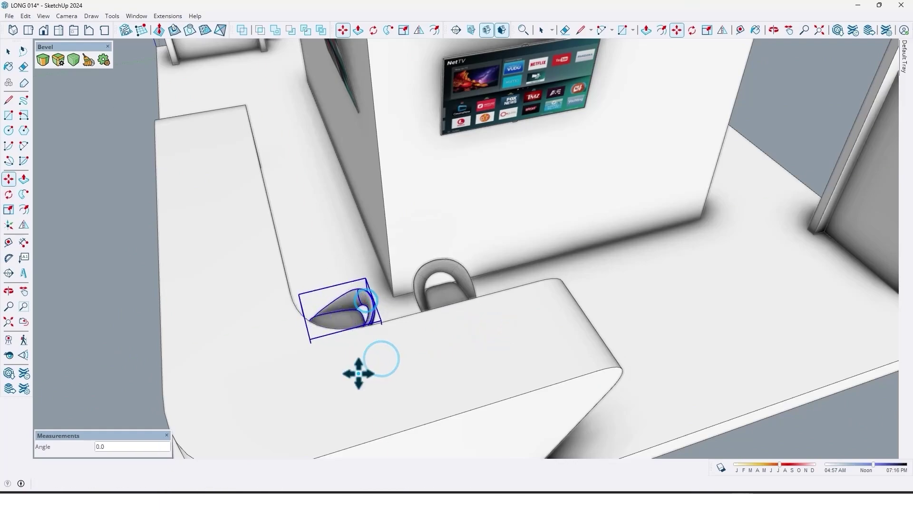
middle_drag(359, 373, 600, 383)
click(601, 383)
middle_drag(505, 385, 594, 345)
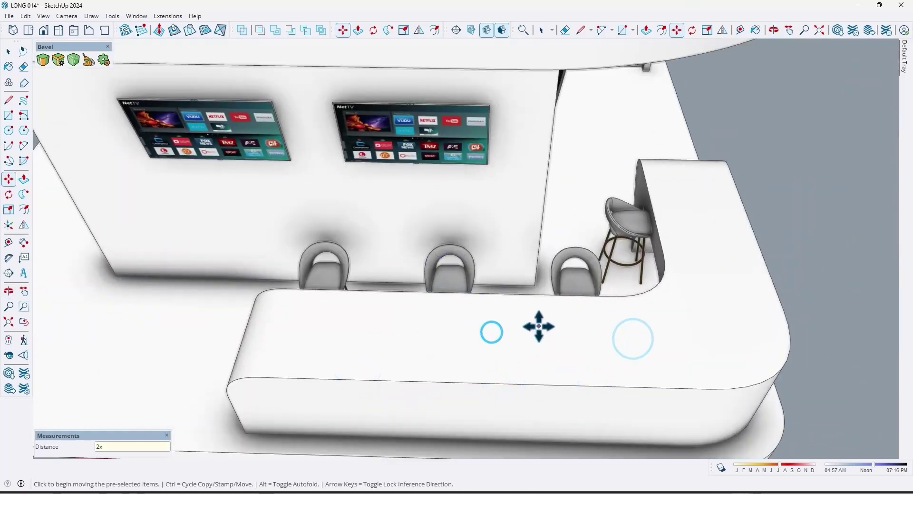
scroll(539, 326, down, 5)
middle_drag(539, 327, 506, 317)
Place a laptop on the counter and array copies with 2x for three laptops.
click(325, 344)
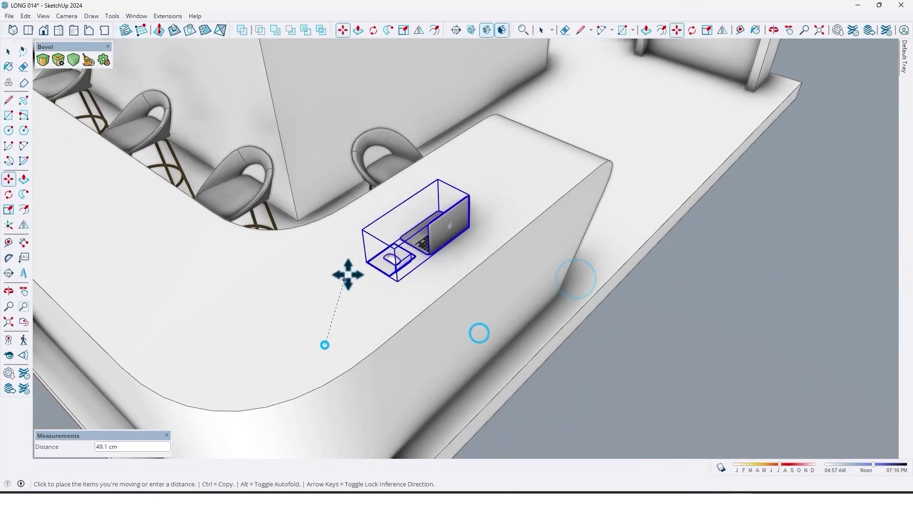
click(349, 251)
click(445, 248)
key(ctrl)
click(383, 360)
middle_drag(382, 359, 533, 309)
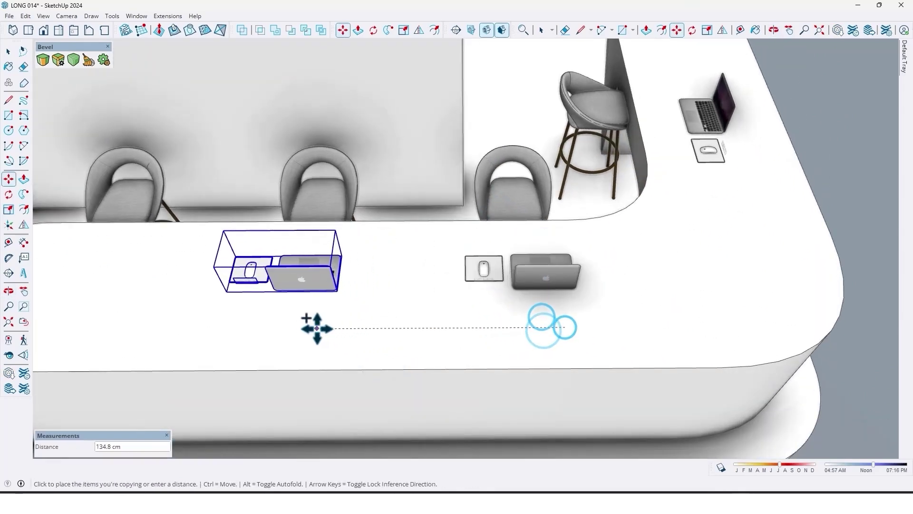
click(314, 329)
middle_drag(315, 330, 428, 323)
text(2x)
key(Return)
scroll(428, 324, down, 3)
Select all three laptops along the counter.
key(space)
click(434, 300)
ctrl+click(304, 312)
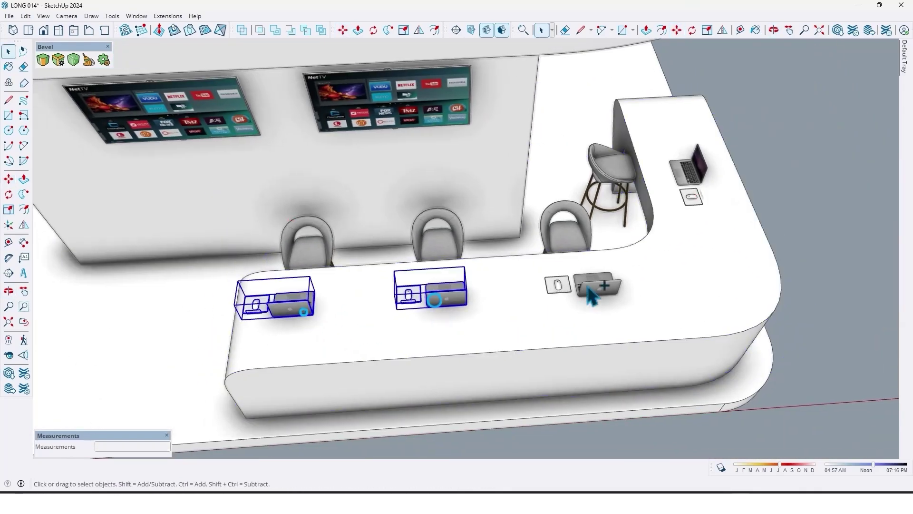
ctrl+click(589, 285)
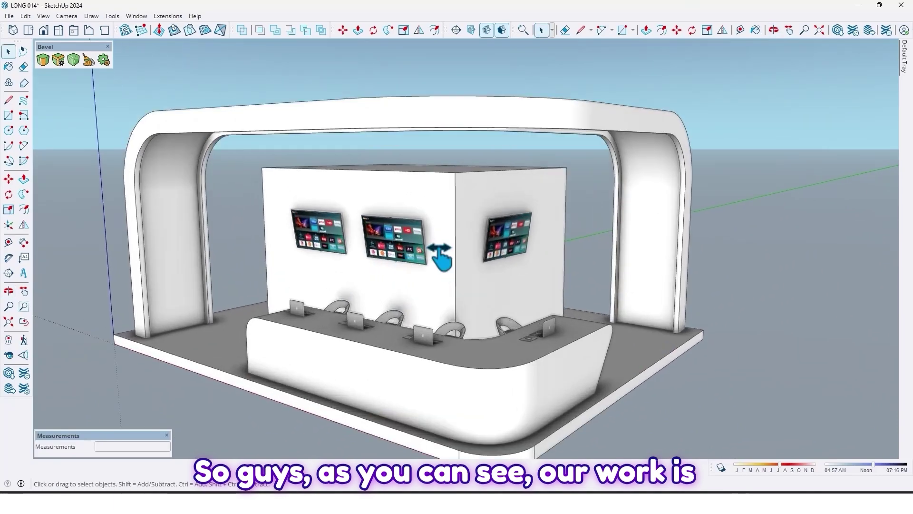
middle_drag(440, 257, 430, 284)
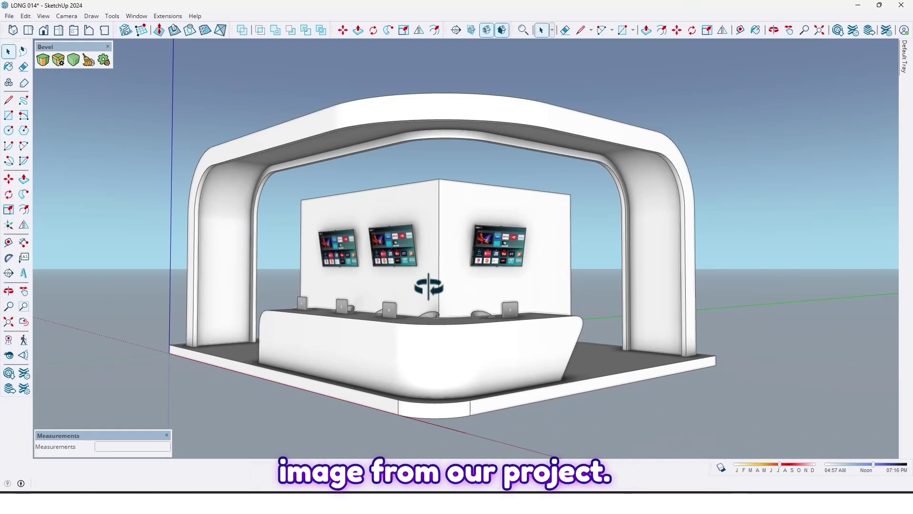
Open File > Export to show the 3D Model and 2D Graphic options.
click(9, 16)
mouse_move(77, 164)
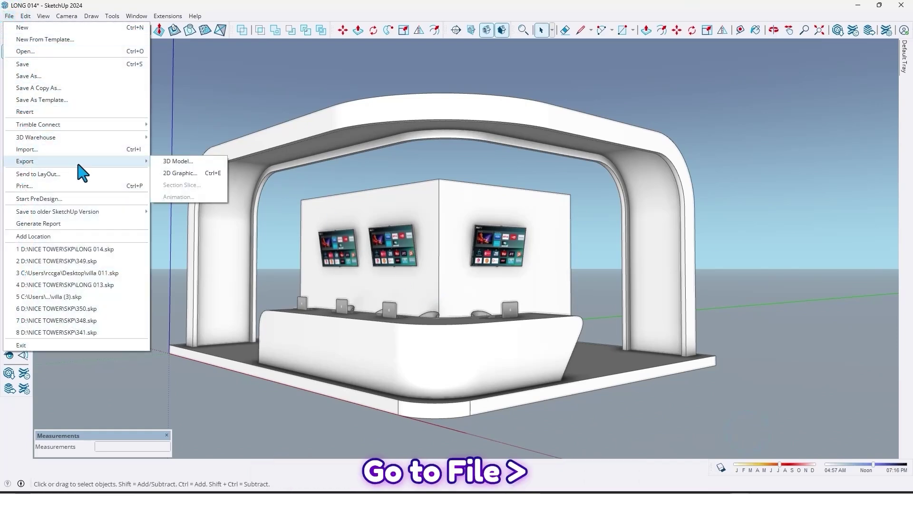
Export the booth view as a 2D Graphic, saving LONG 014.jpg in the SKP folder.
click(179, 173)
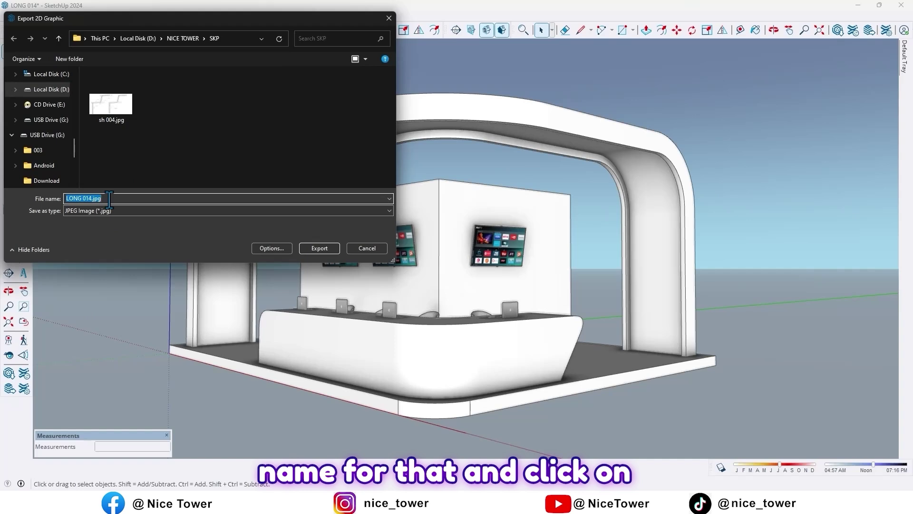
click(317, 249)
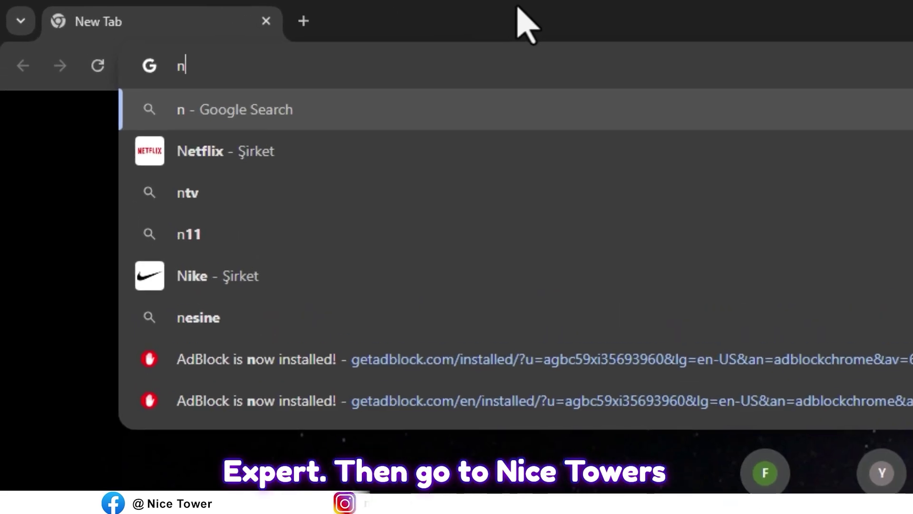
Load nicetowers.com in Chrome and scroll down its page.
text(icetowers.com)
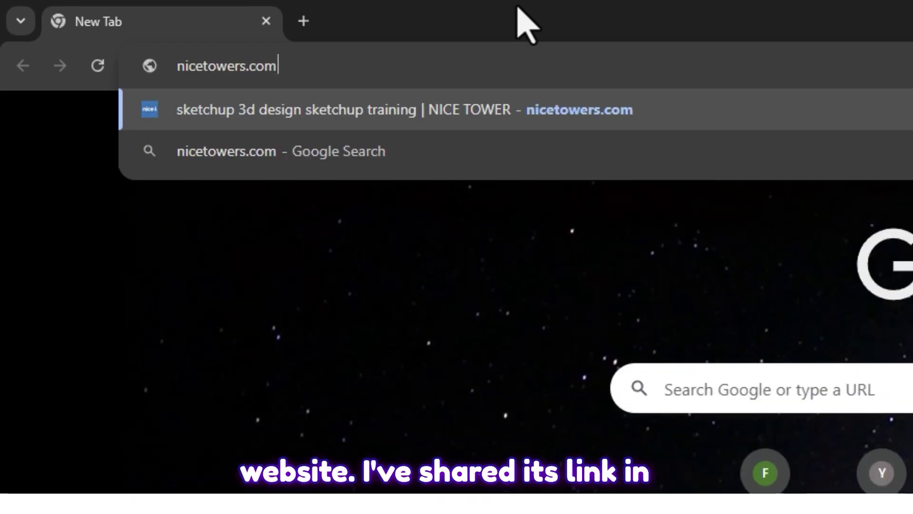
key(Return)
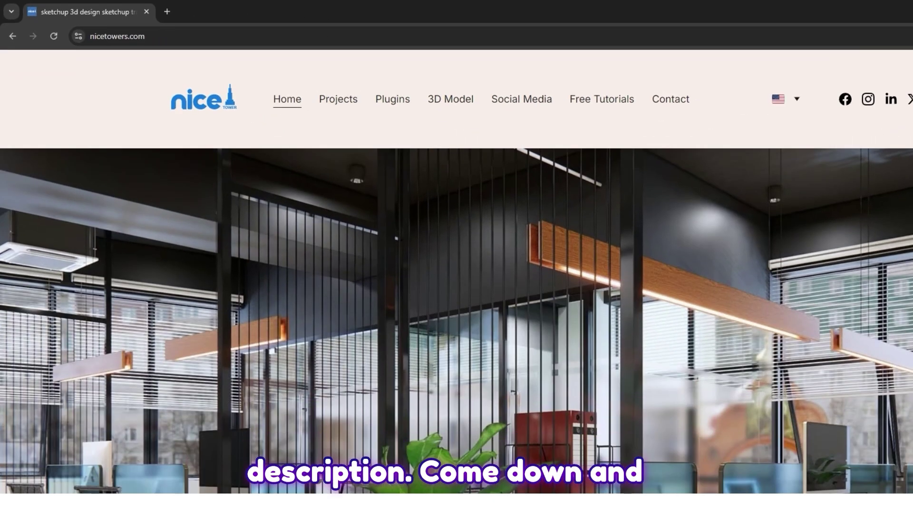
scroll(755, 400, down, 15)
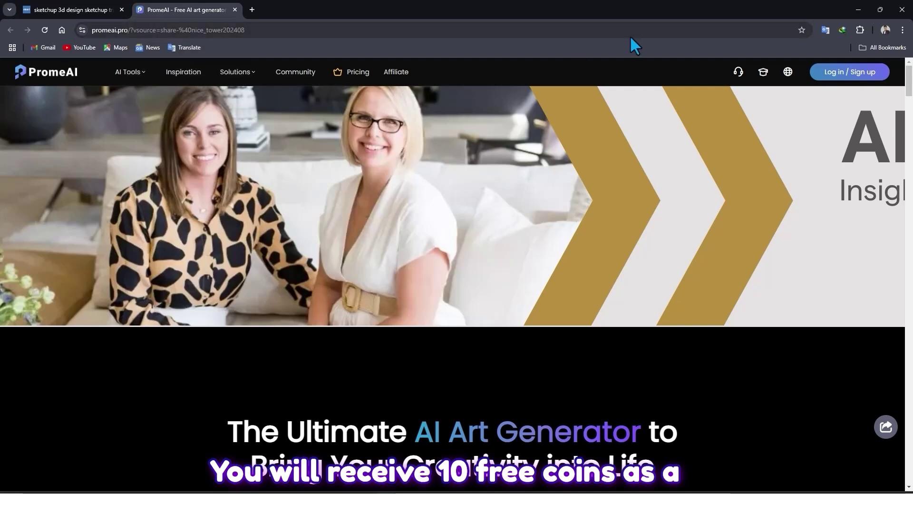
Sign in to PromeAI with the Google account and dismiss the sign-in box.
click(832, 71)
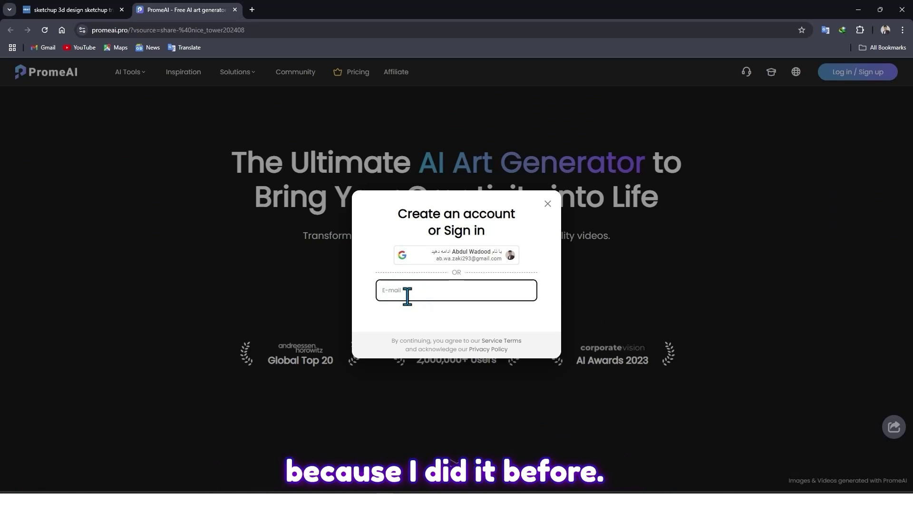
click(548, 205)
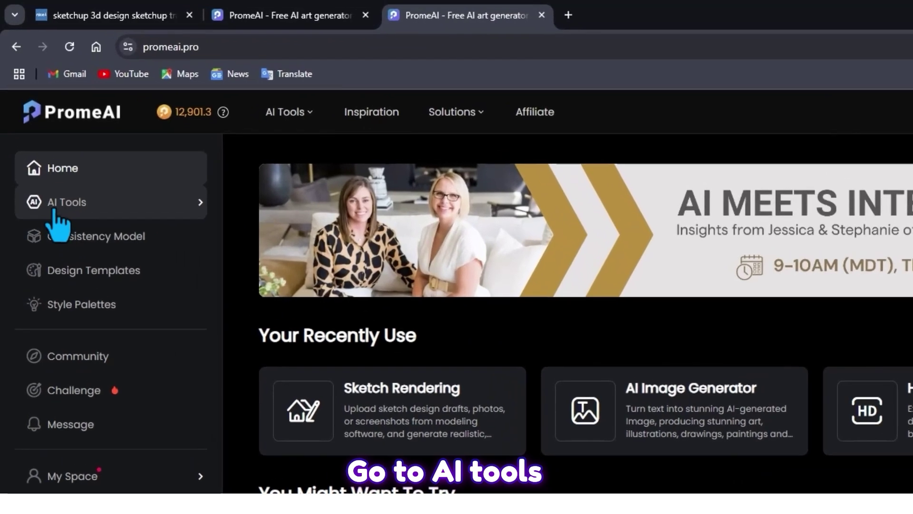
Open Sketch Rendering from PromeAI's AI Tools list.
click(54, 208)
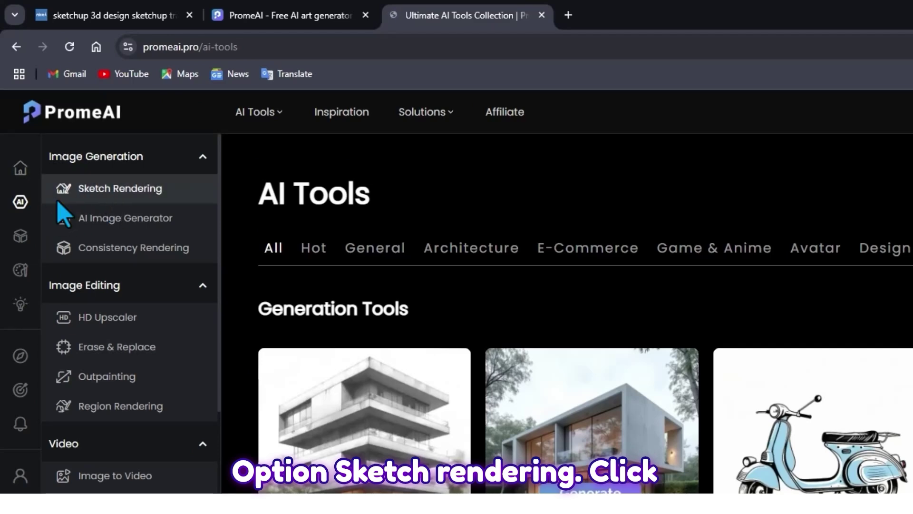
click(133, 188)
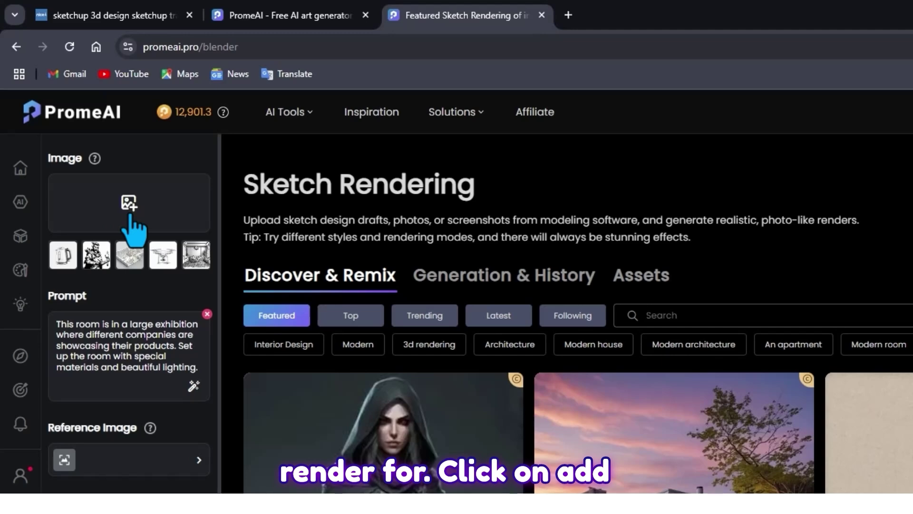
Upload LONG 014.jpg from the SKP folder as the Sketch Rendering image.
click(129, 208)
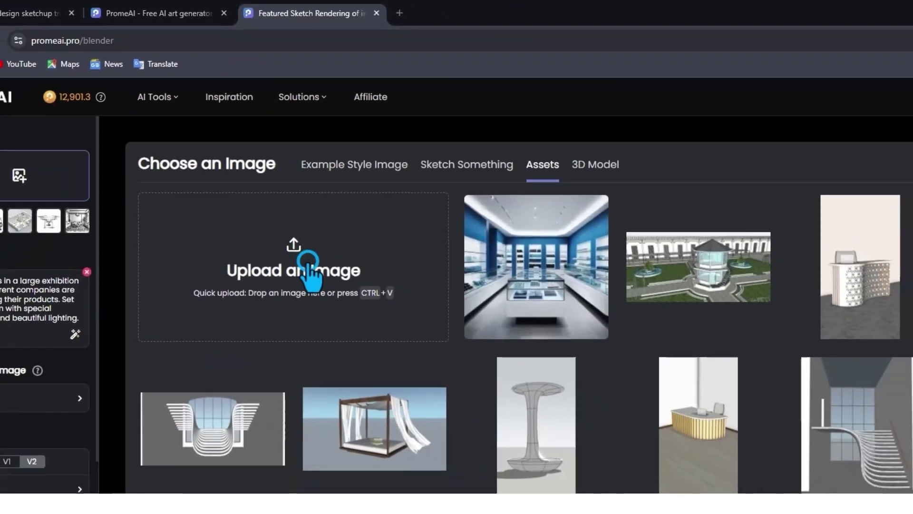
click(301, 314)
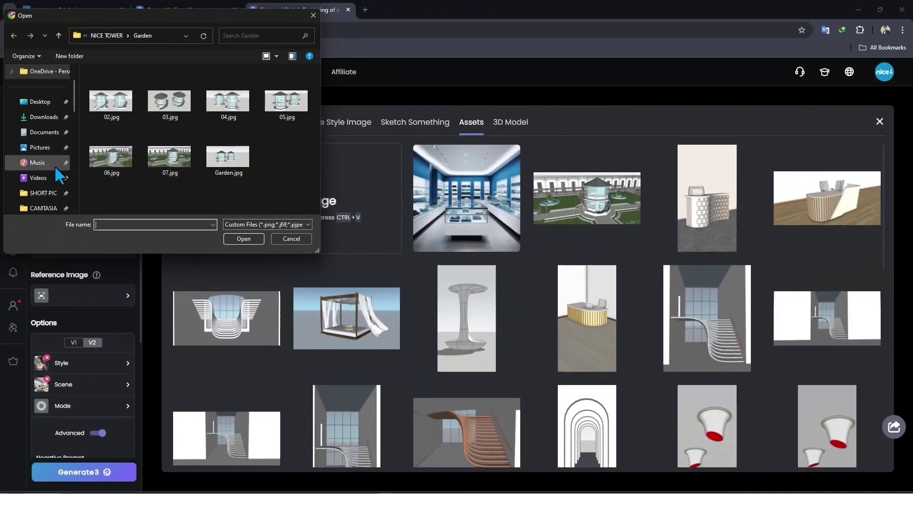
scroll(56, 167, down, 3)
click(44, 149)
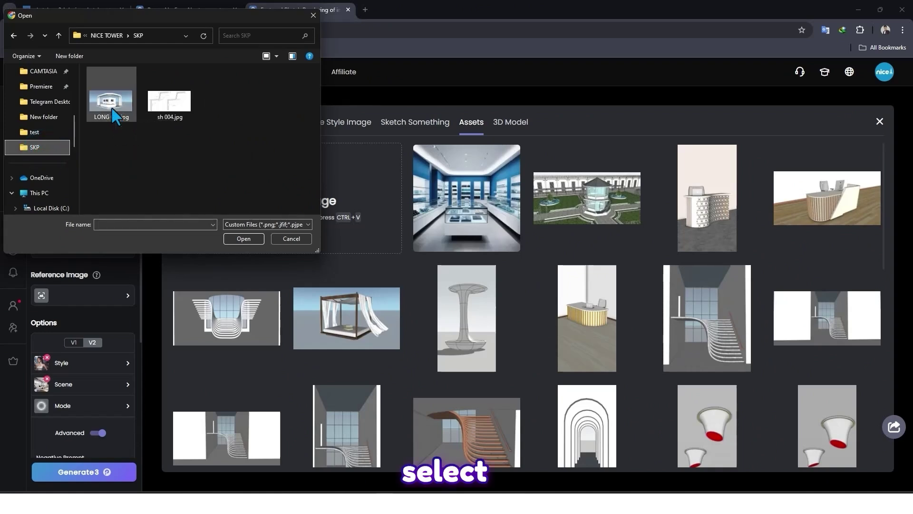
click(113, 108)
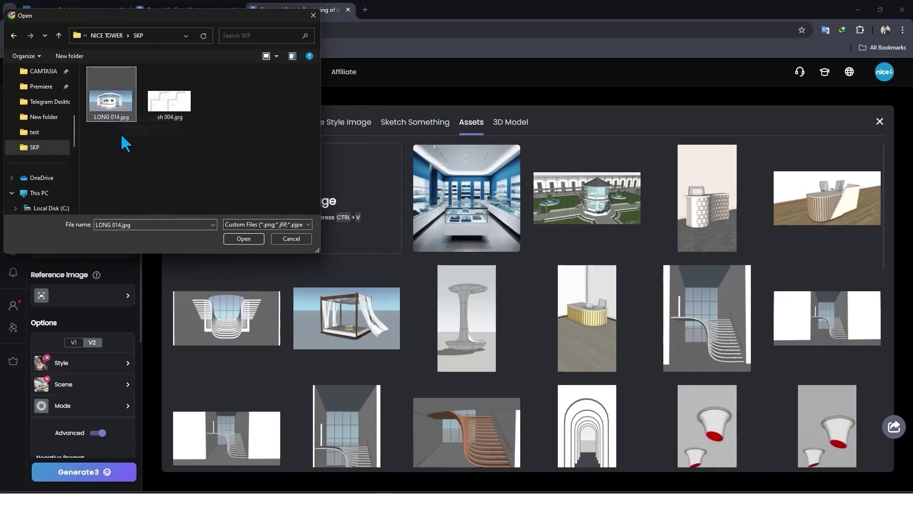
click(242, 239)
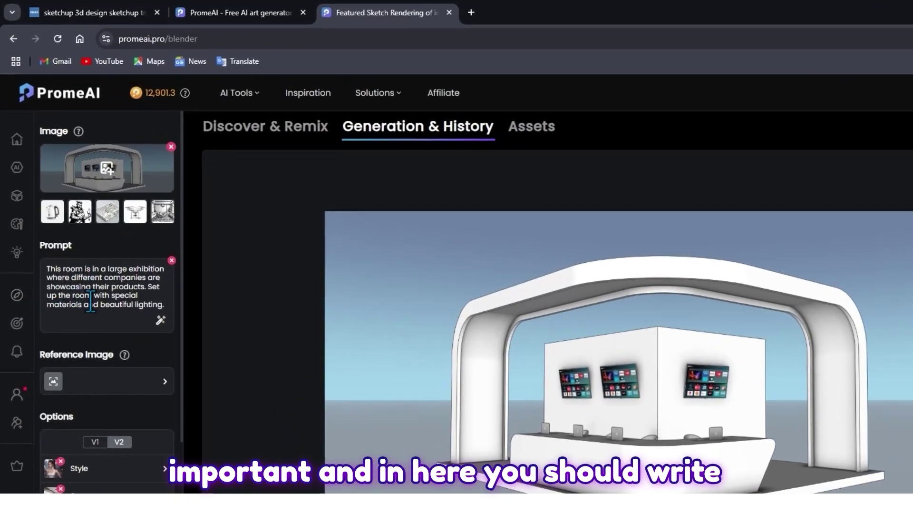
Select the default prompt text to review it, then show and close the Reference Image choices.
drag(164, 307, 83, 282)
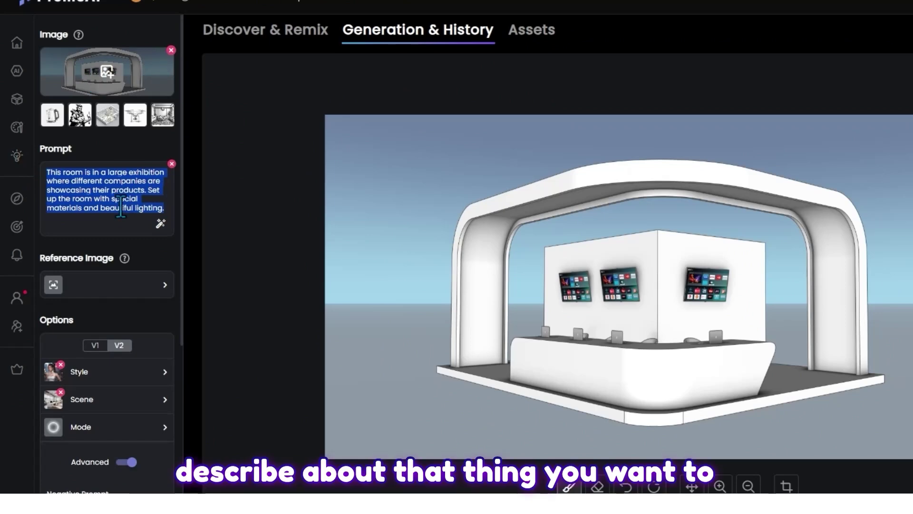
click(58, 199)
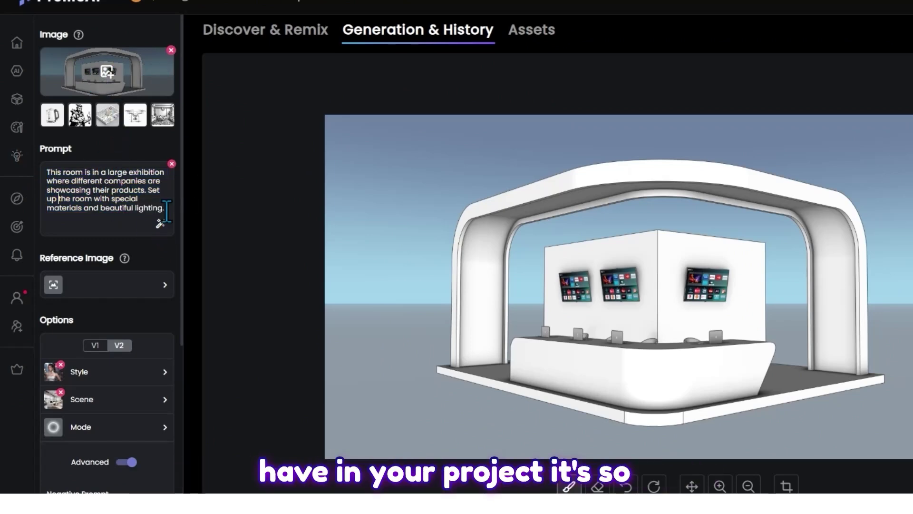
drag(167, 211, 32, 171)
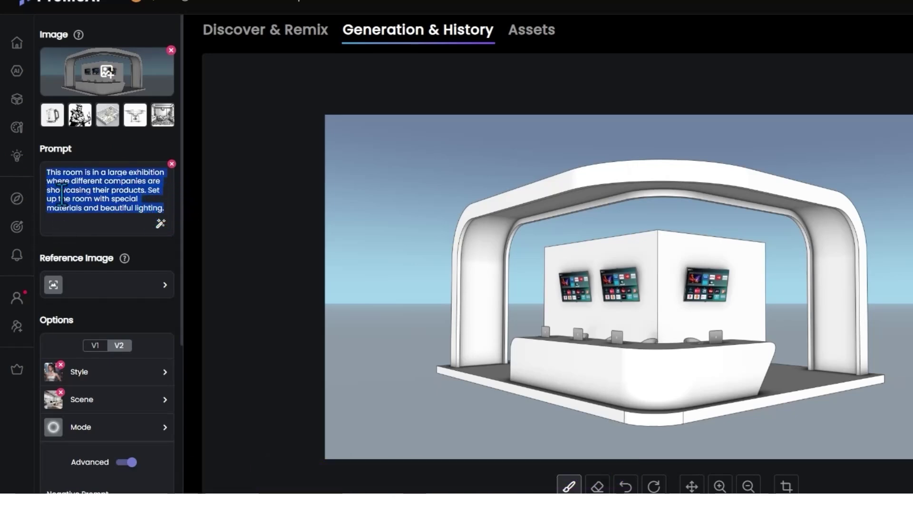
scroll(90, 229, down, 1)
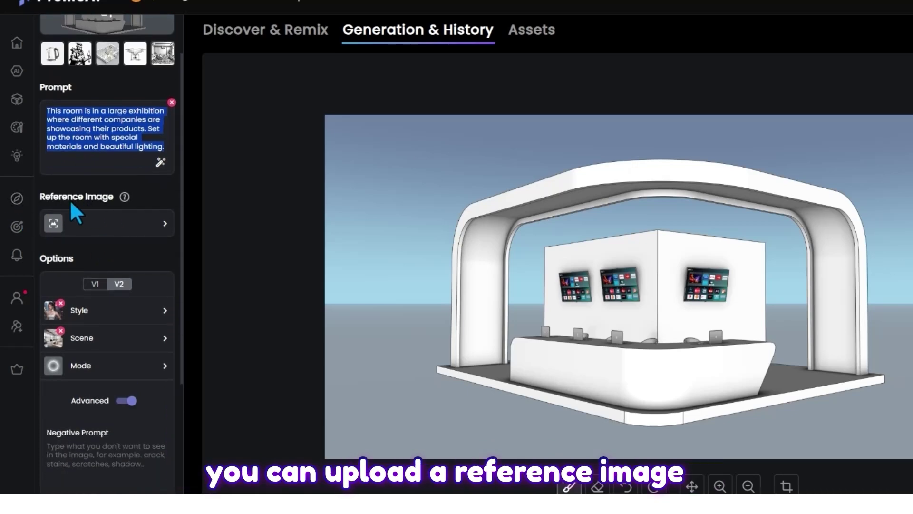
click(55, 225)
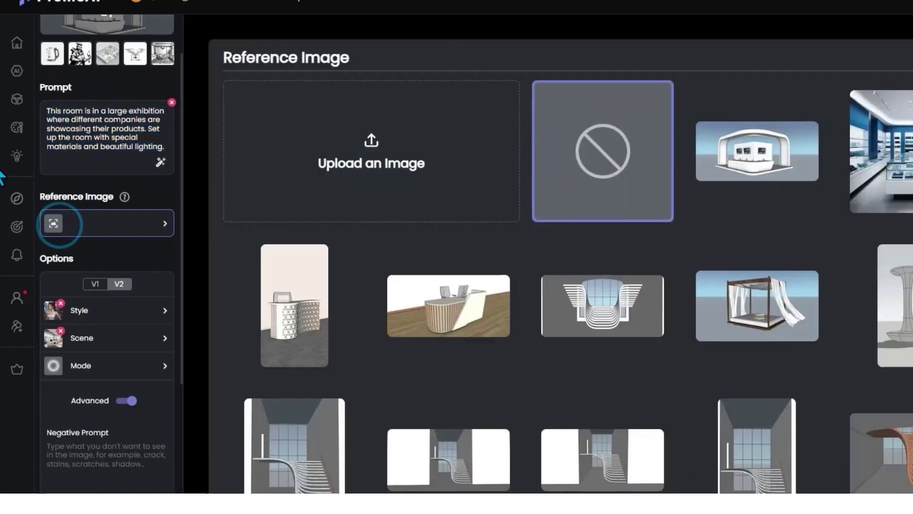
click(131, 254)
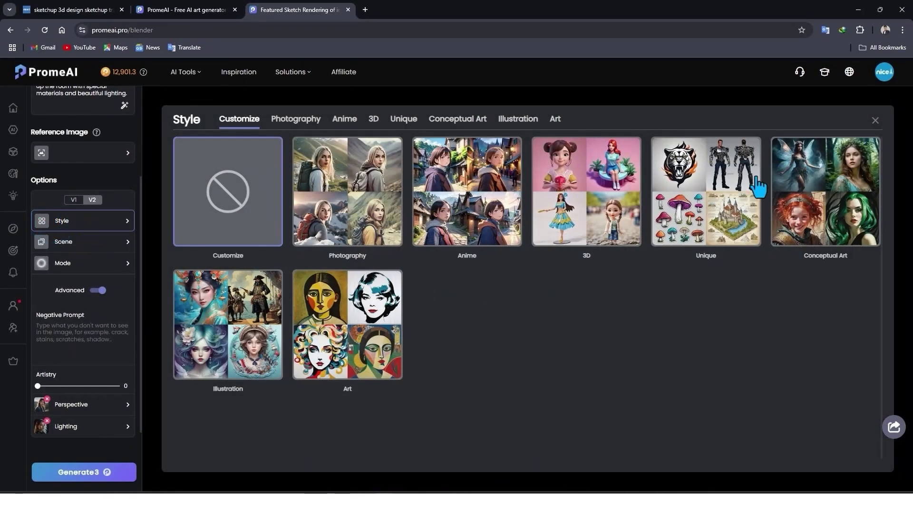
Apply the Sci-Fi 04 style from the Conceptual Art category to the booth render.
click(808, 186)
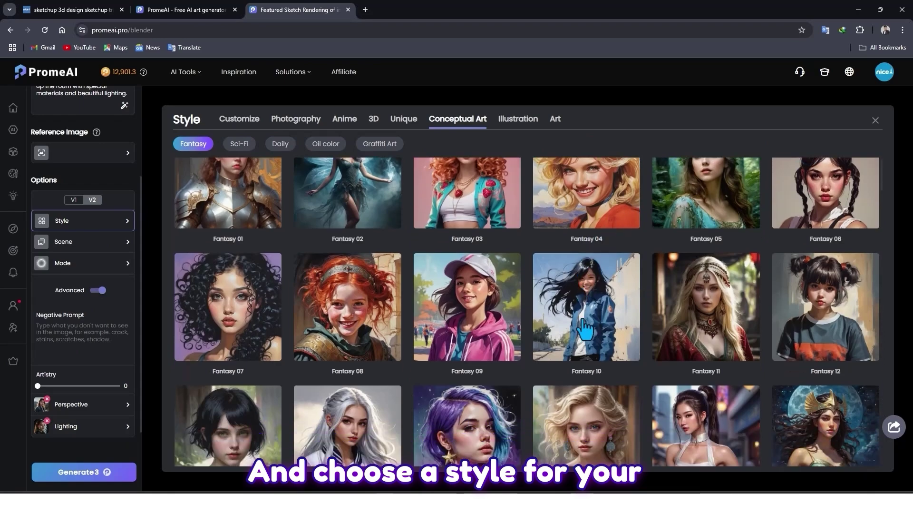
scroll(585, 328, down, 20)
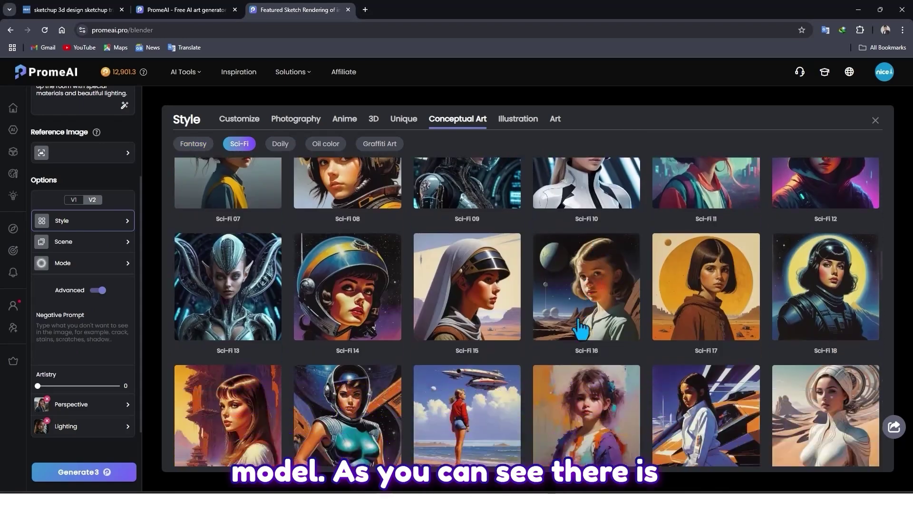
scroll(550, 343, up, 10)
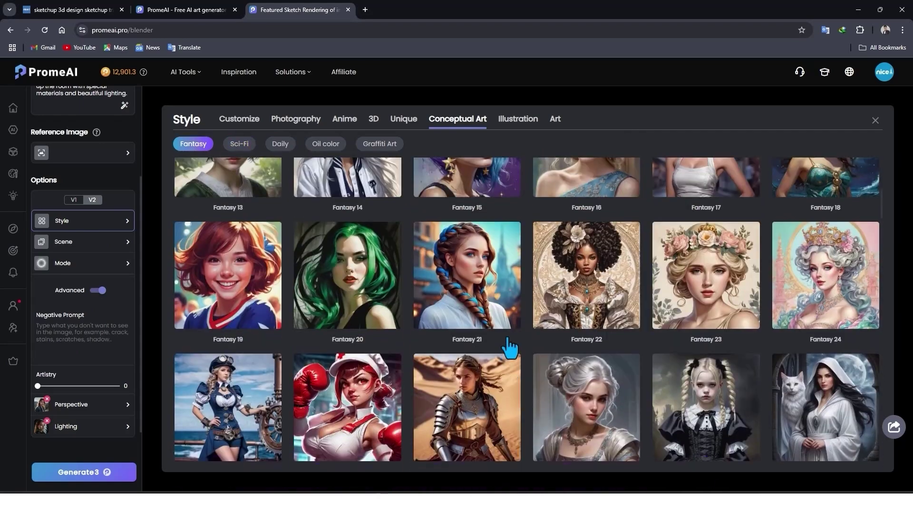
scroll(509, 347, down, 8)
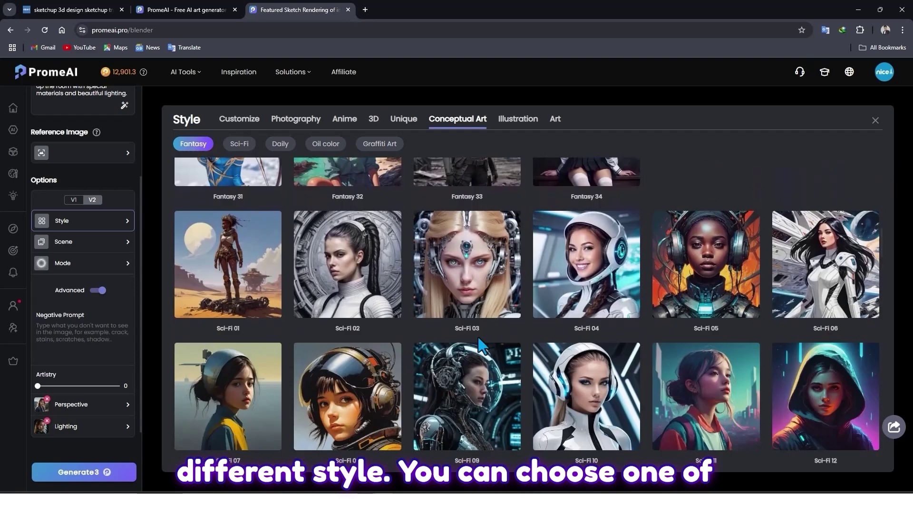
scroll(479, 342, down, 3)
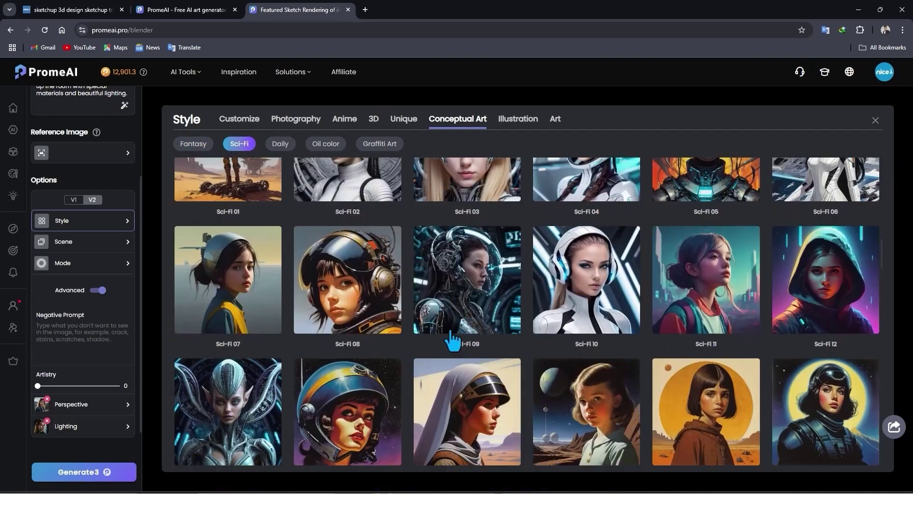
scroll(486, 298, up, 4)
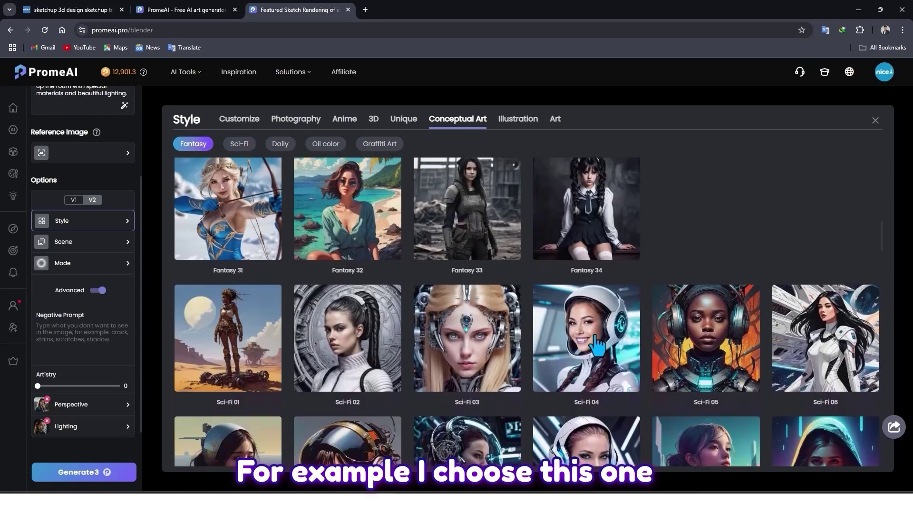
click(595, 336)
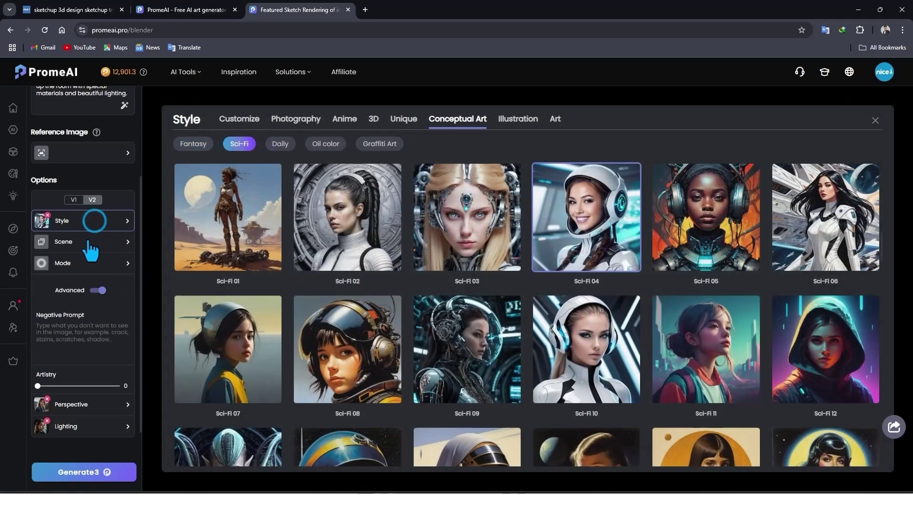
Select Commercial Centers and Office Space as scenes from the Commercial Space category.
click(91, 242)
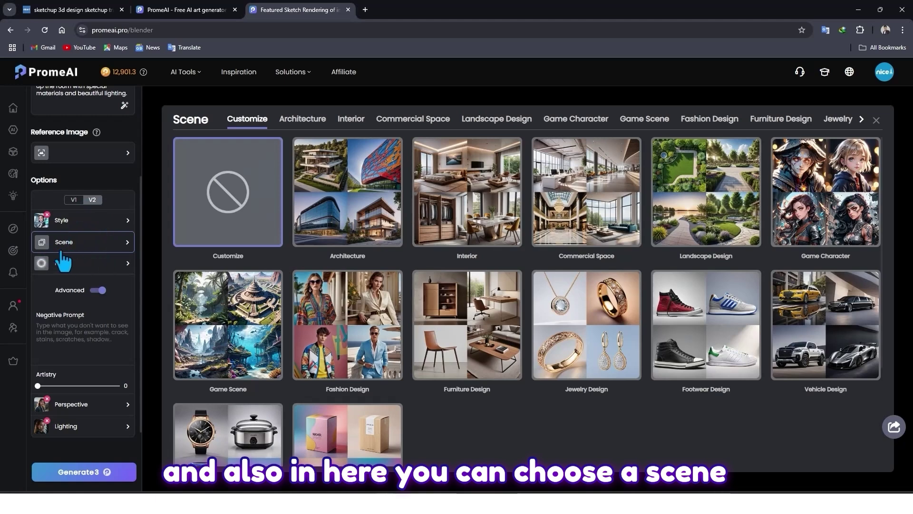
click(557, 190)
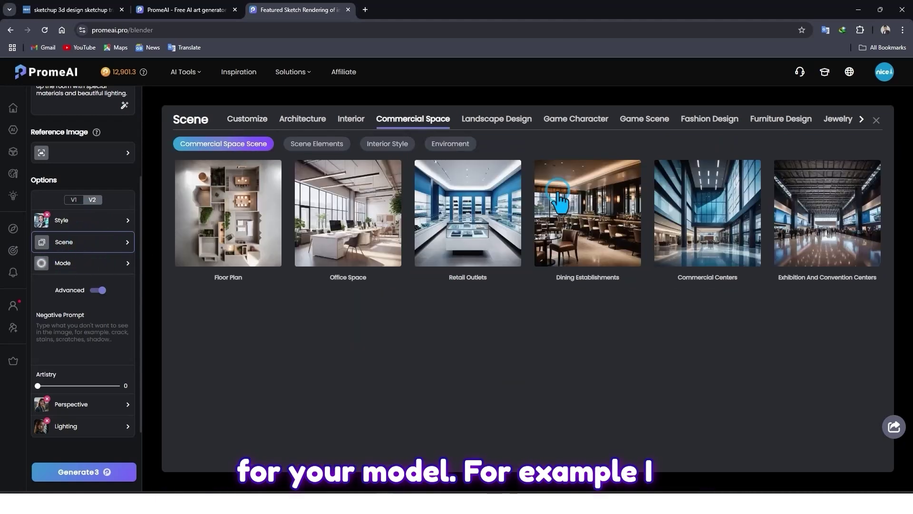
click(720, 225)
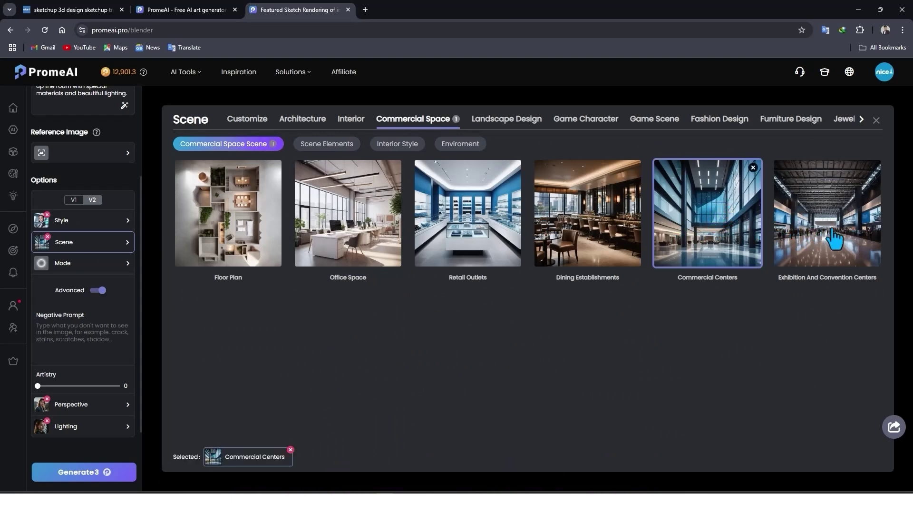
click(363, 230)
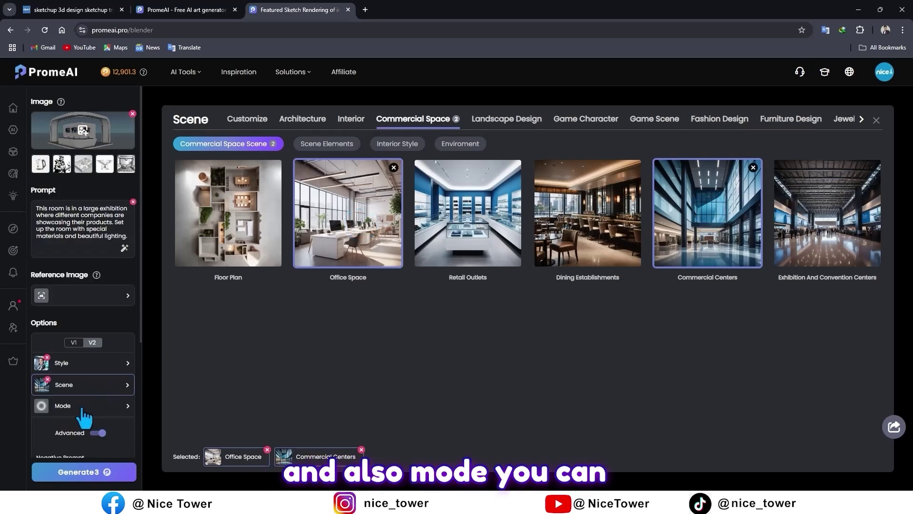
click(86, 405)
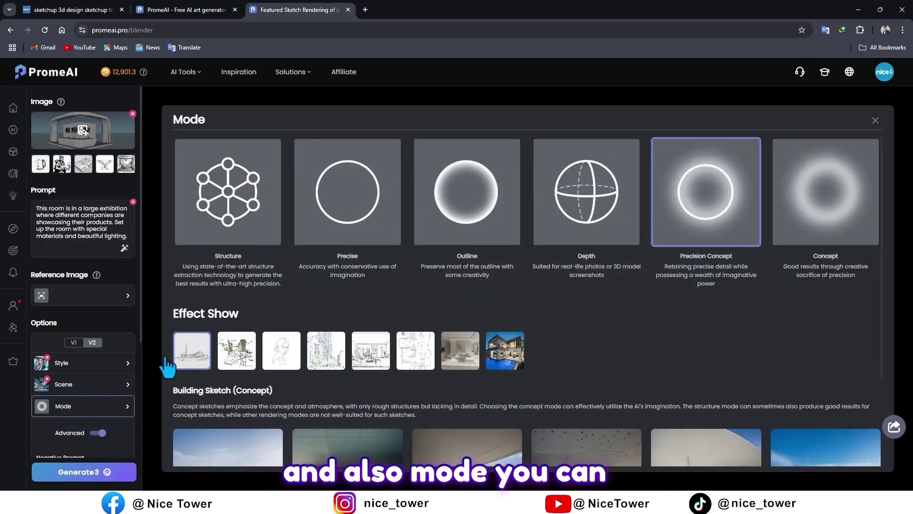
Compare the Outline, Precise and Depth modes, then settle on Precision Concept.
click(424, 197)
click(318, 209)
click(563, 198)
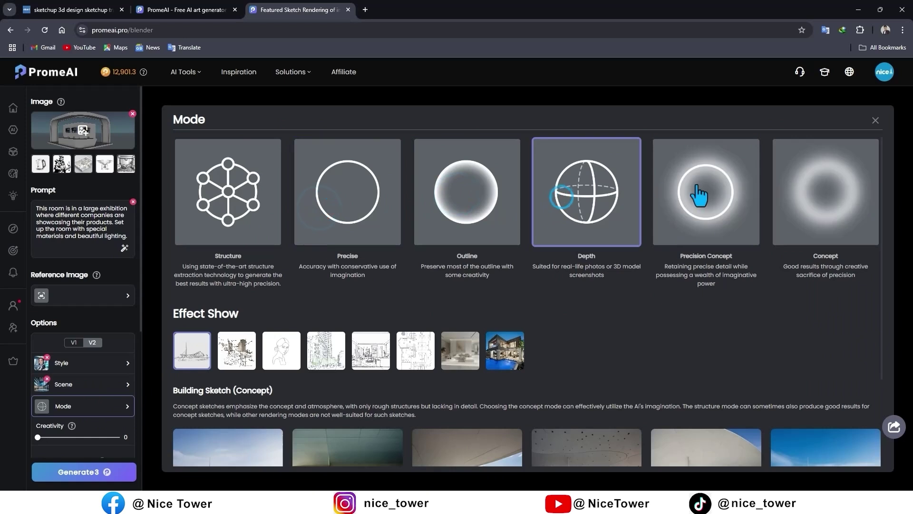
click(698, 186)
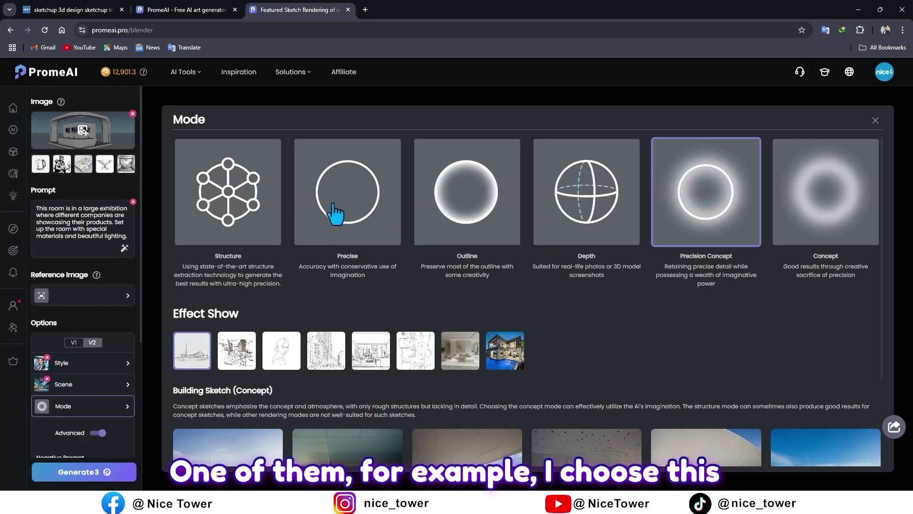
click(333, 209)
click(499, 196)
click(673, 202)
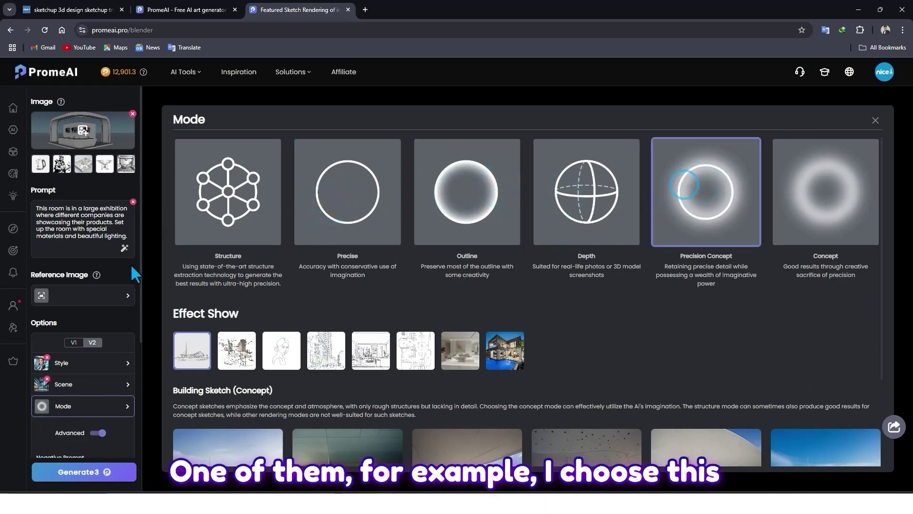
Close the mode choices and put the cursor in the empty Negative Prompt field.
scroll(95, 324, down, 4)
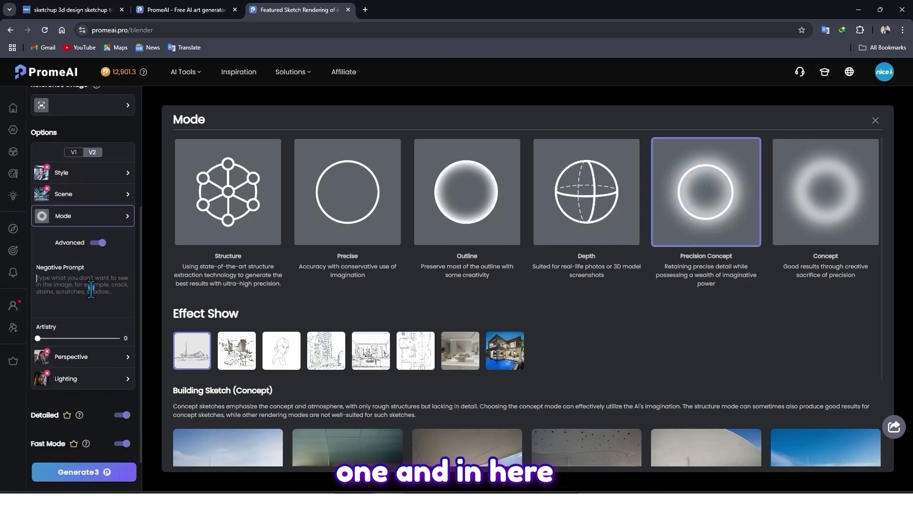
click(91, 288)
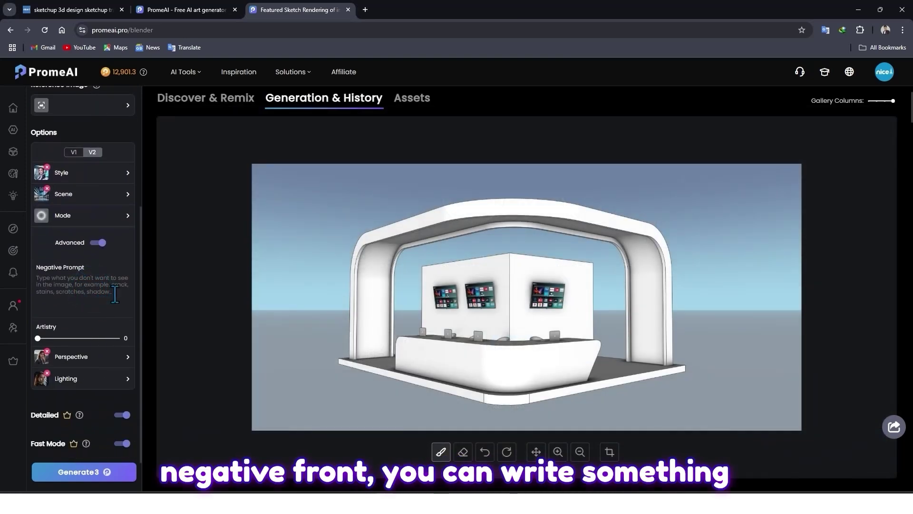
click(115, 295)
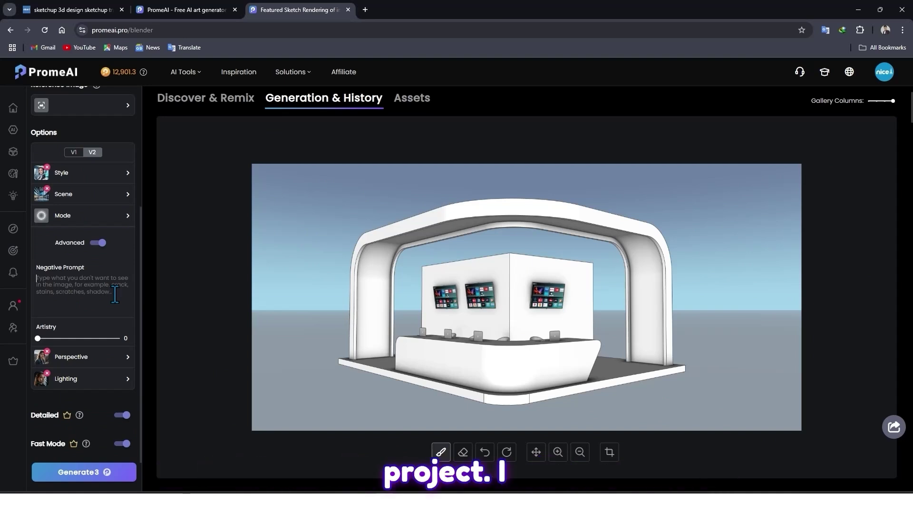
click(59, 284)
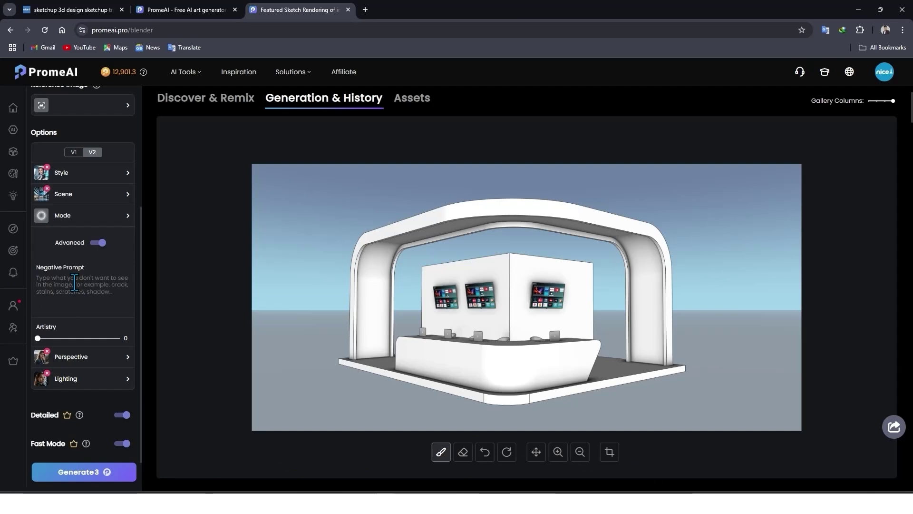
Add 45 Degree View to the perspective selection alongside Long Shot.
scroll(74, 321, down, 1)
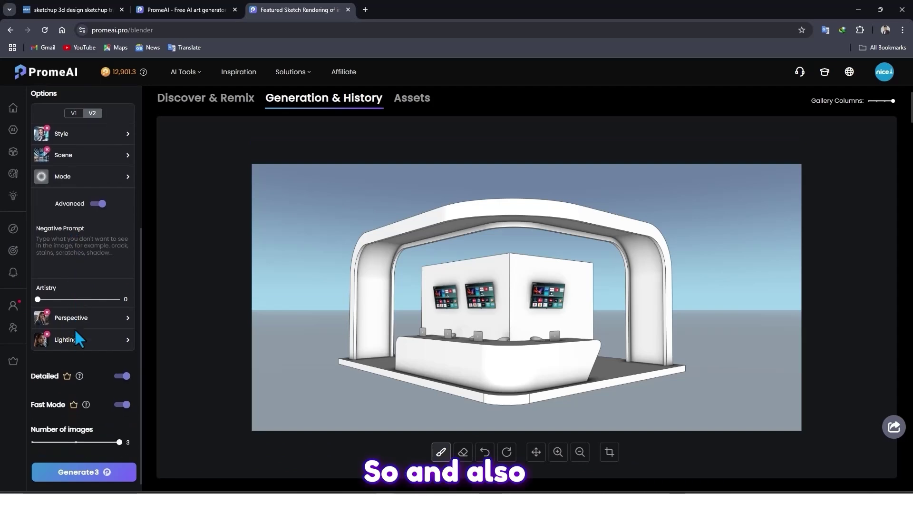
click(79, 322)
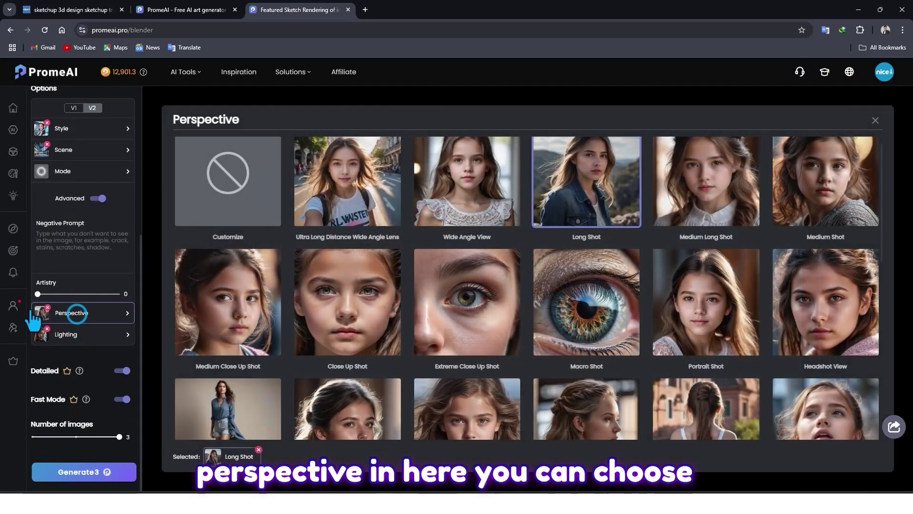
scroll(571, 272, down, 5)
scroll(579, 287, down, 3)
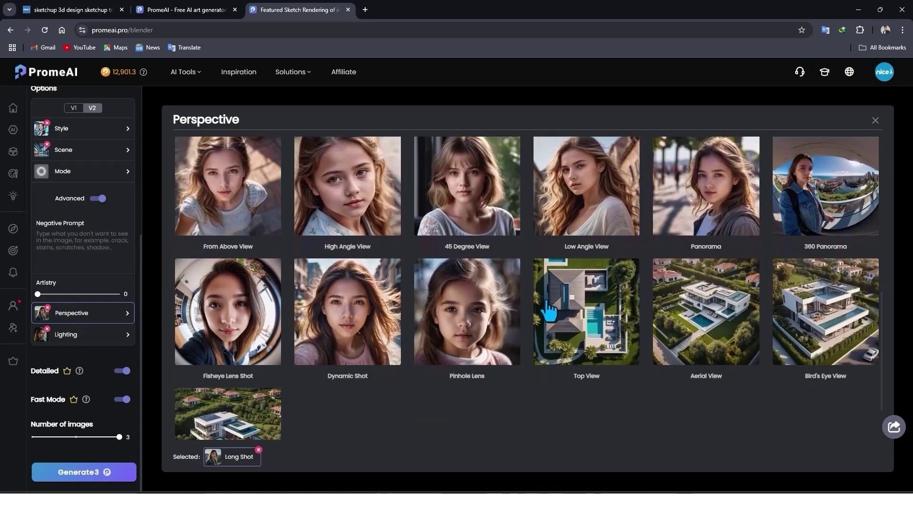
scroll(375, 351, up, 7)
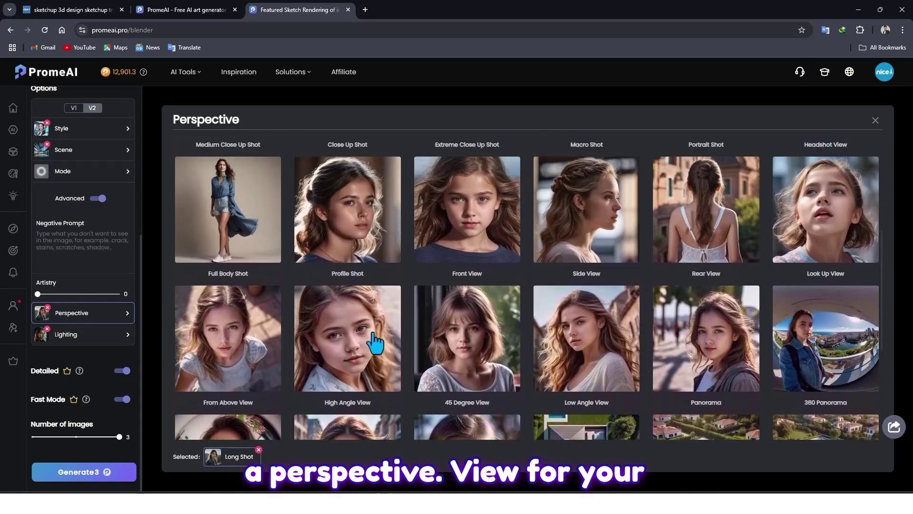
scroll(454, 236, up, 1)
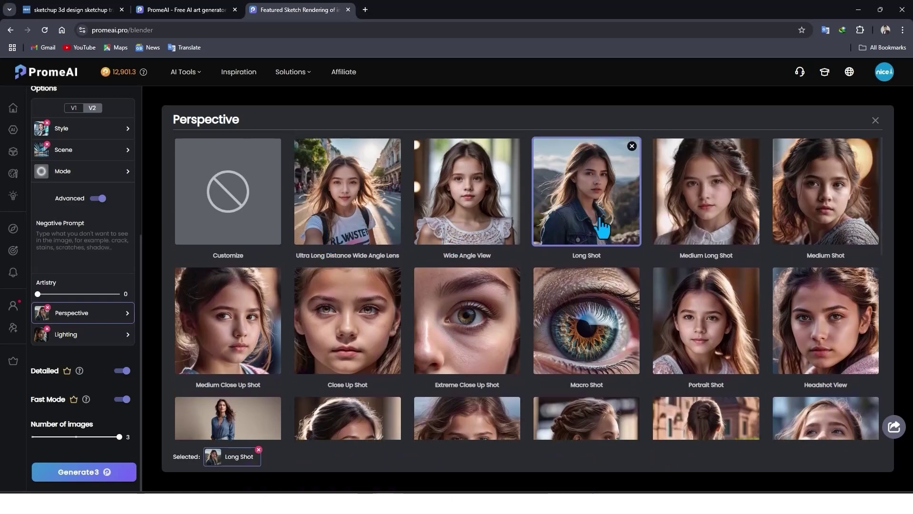
scroll(597, 244, down, 7)
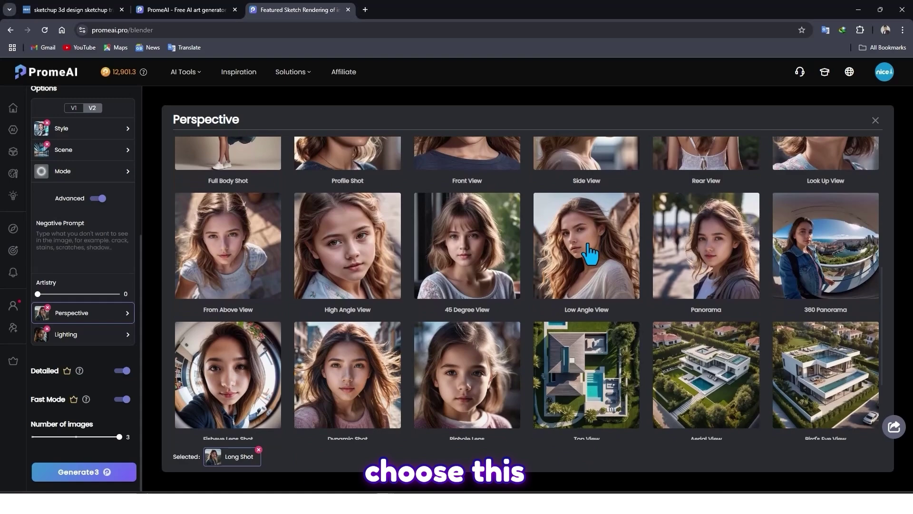
click(481, 262)
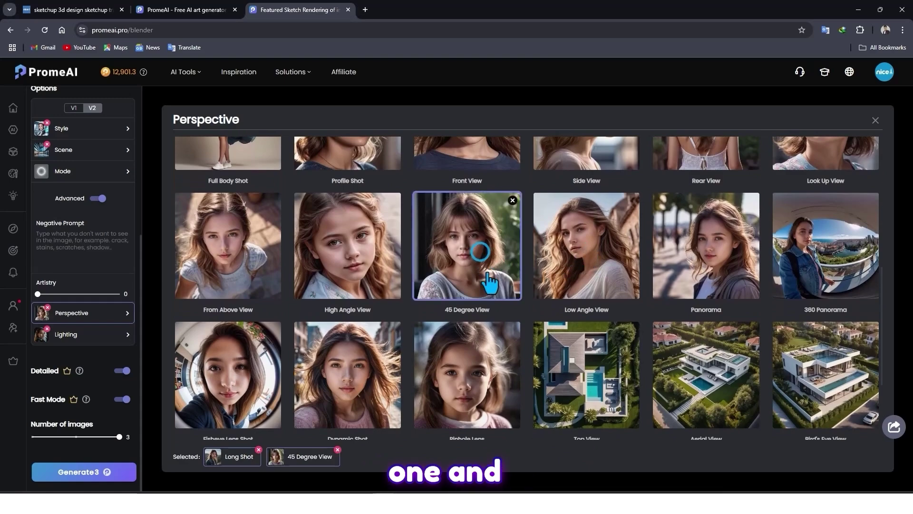
click(86, 338)
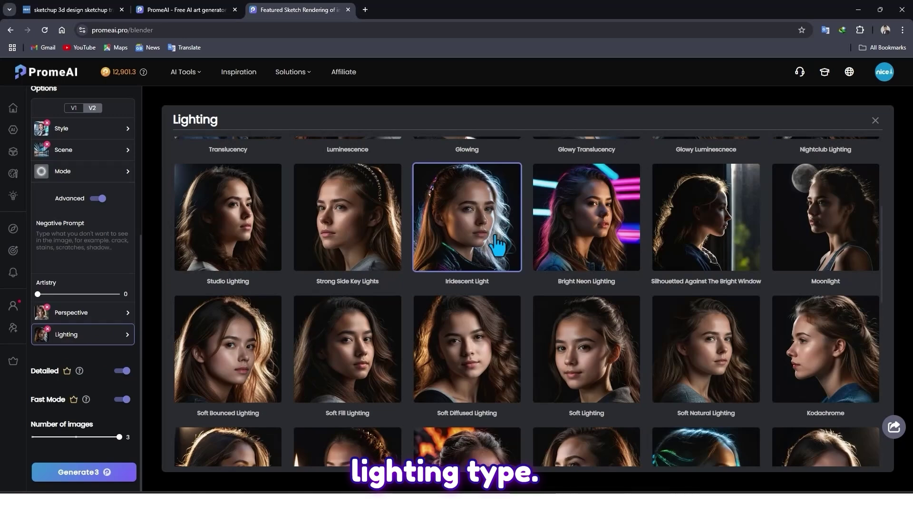
Set the lighting to Iridescent Light, replacing the briefly chosen Bioluminescent Details.
scroll(473, 238, up, 5)
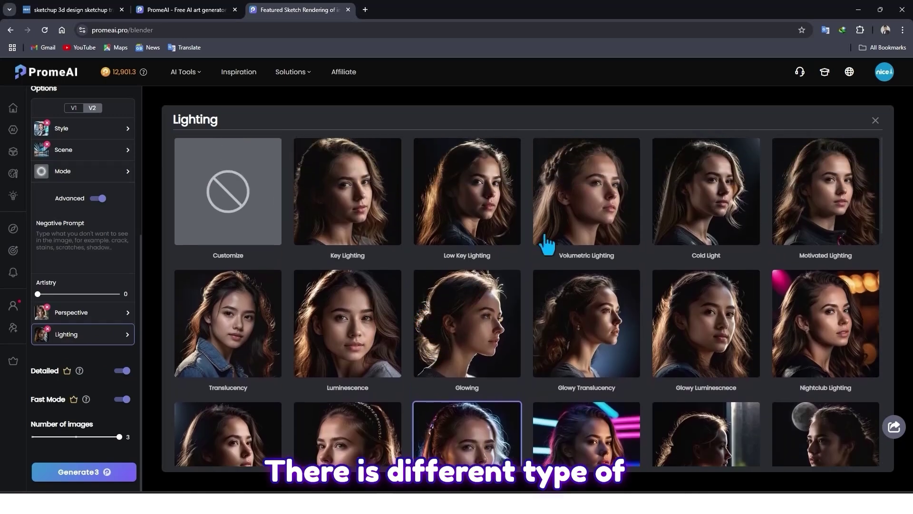
scroll(543, 298, down, 15)
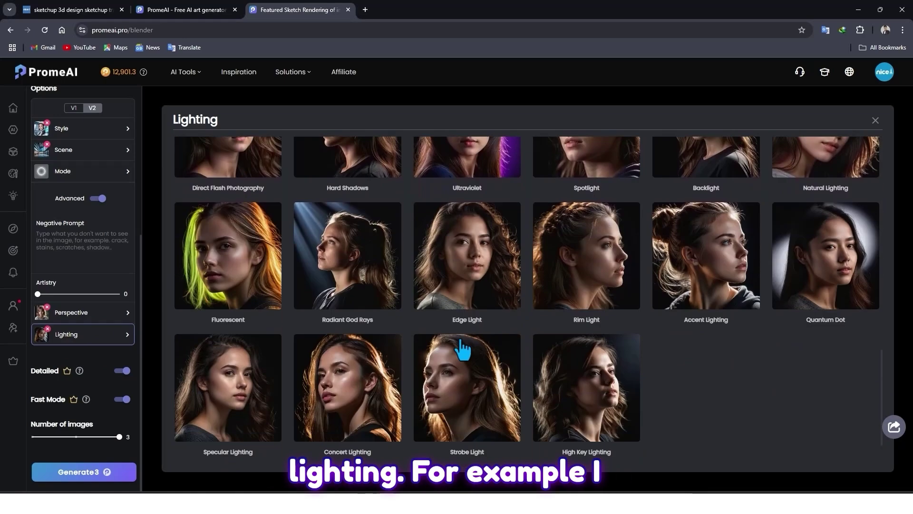
scroll(475, 333, up, 4)
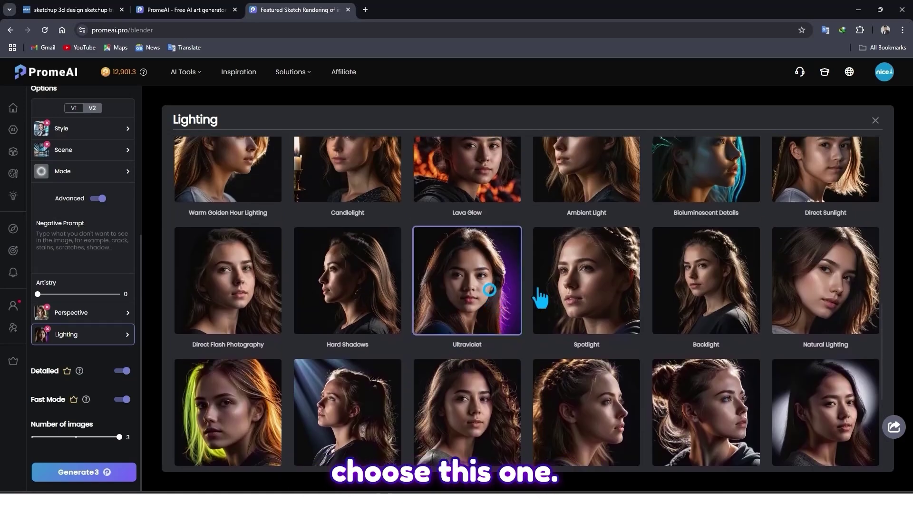
scroll(540, 300, up, 3)
click(713, 342)
scroll(704, 351, down, 4)
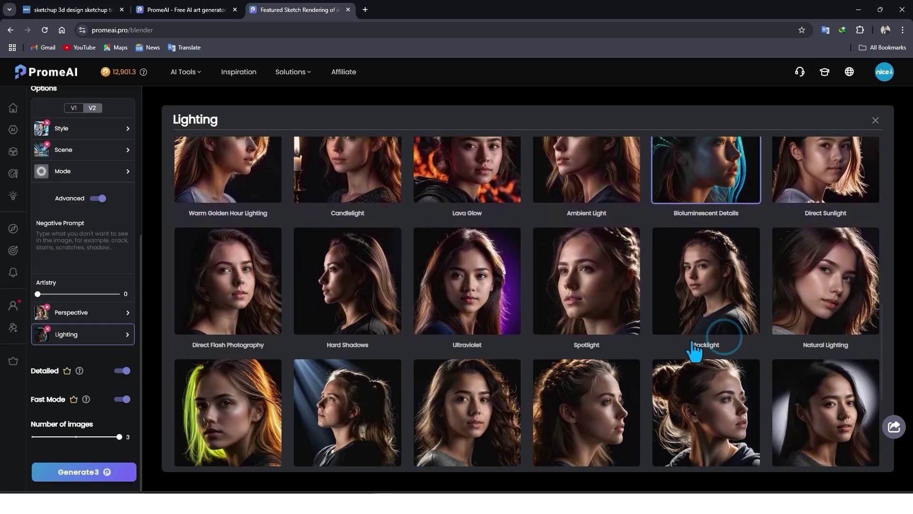
scroll(538, 305, up, 3)
scroll(561, 307, up, 5)
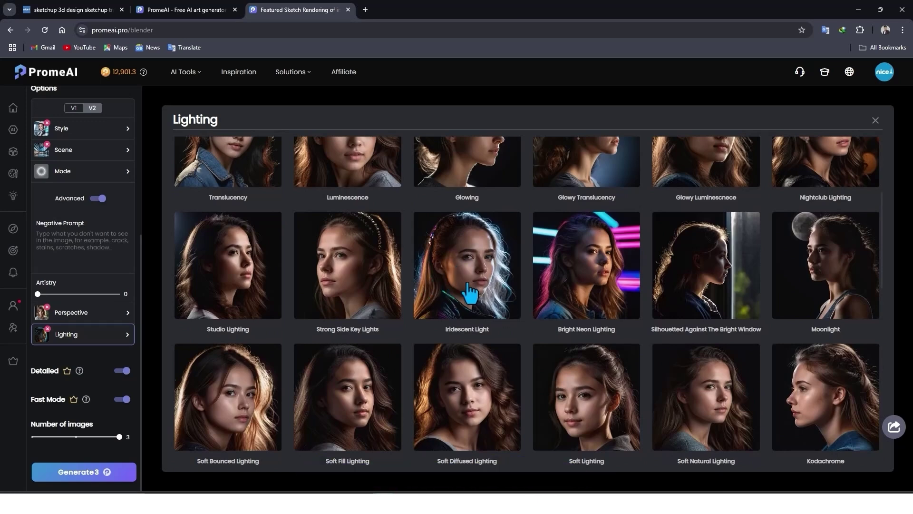
click(467, 288)
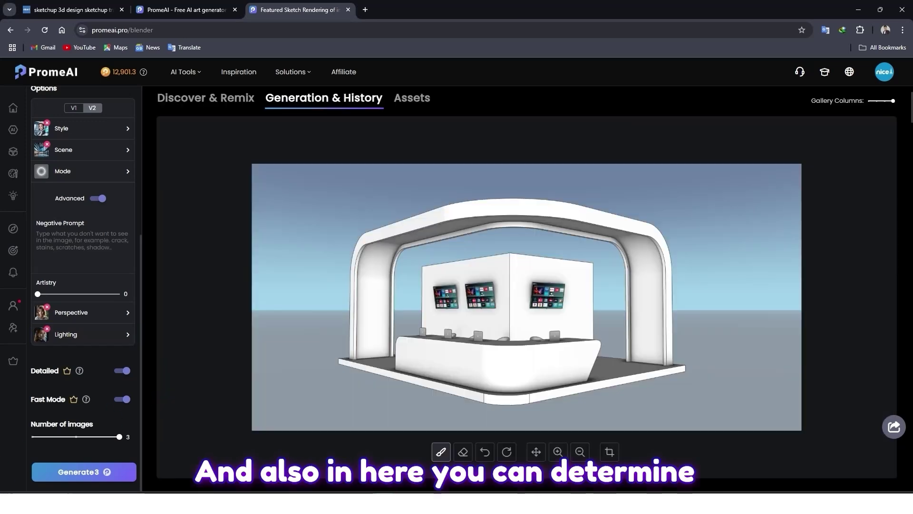
drag(34, 437, 76, 436)
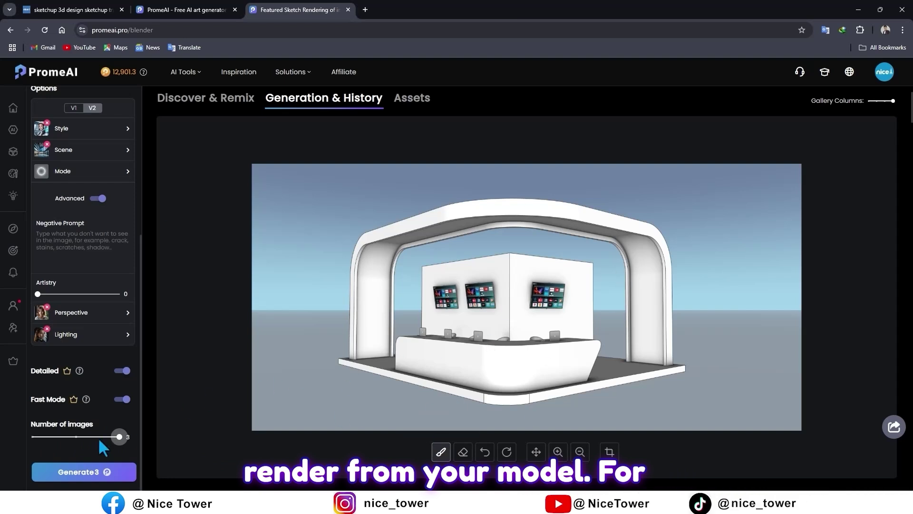
mouse_move(122, 438)
mouse_down()
mouse_move(54, 439)
mouse_move(118, 439)
mouse_up()
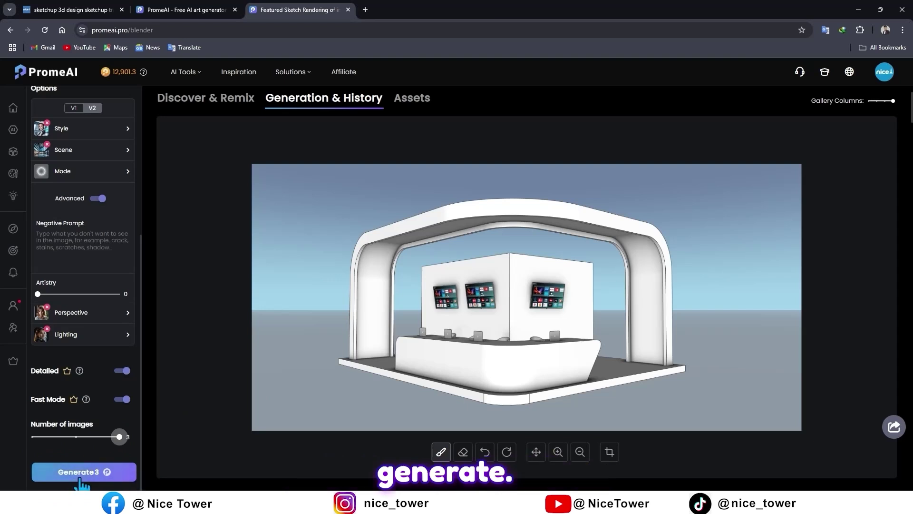
click(81, 479)
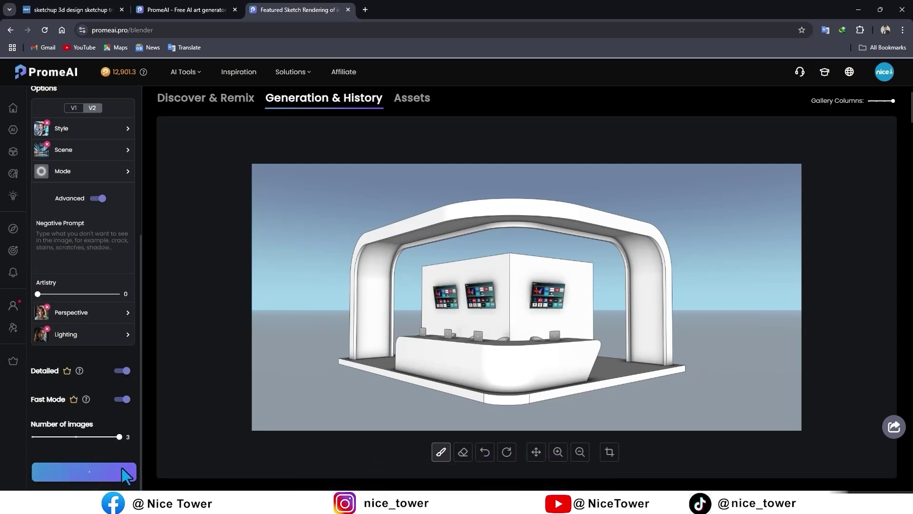